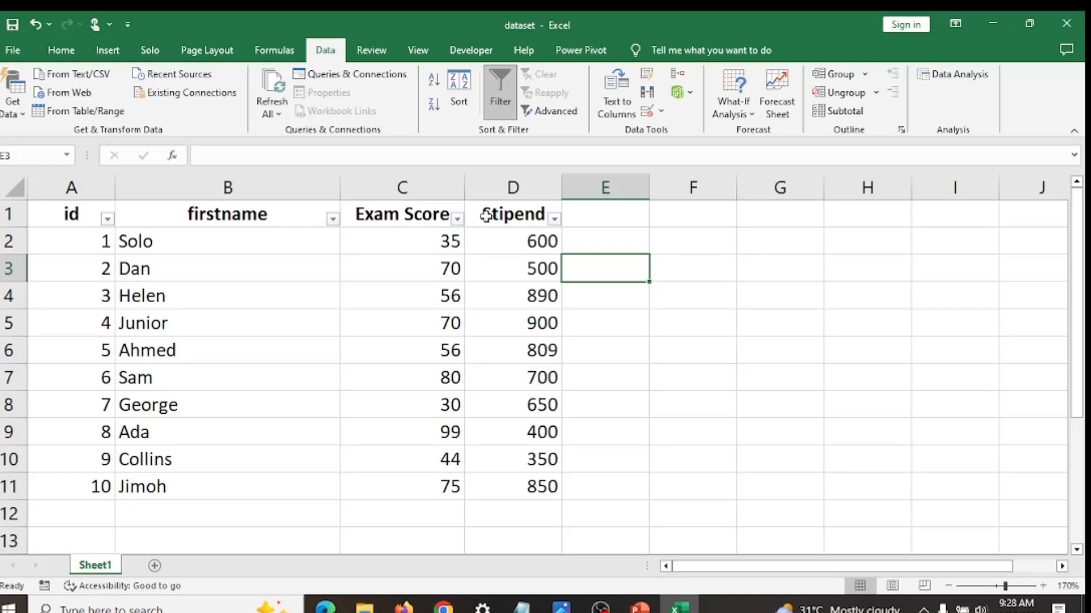
- Add the column header AGE in cell E1, beside the Stipend column
{"action": "left_click", "coordinate": [584, 215]}
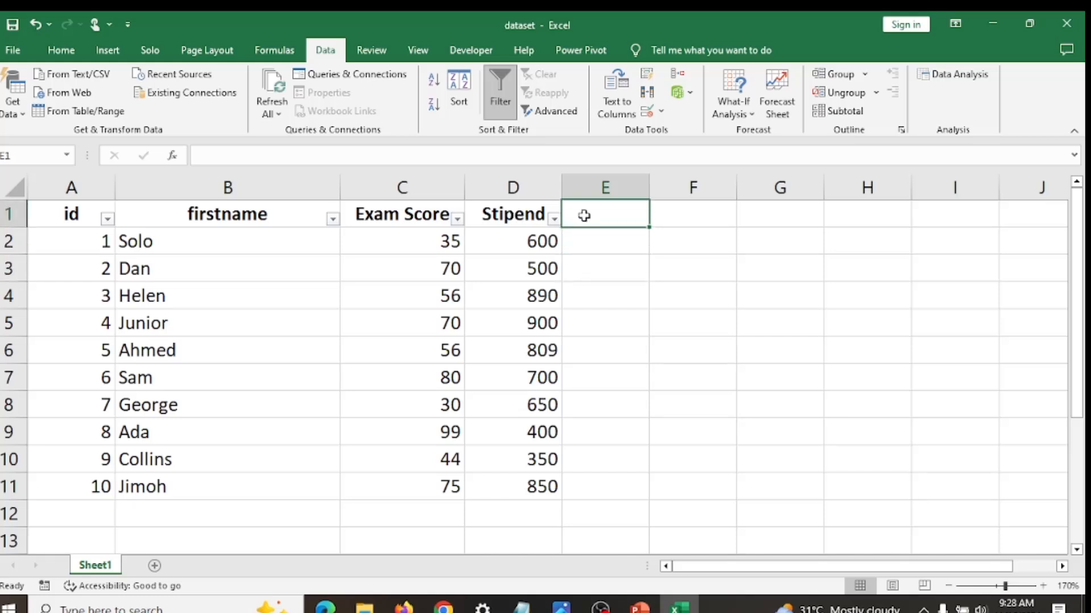
{"action": "type", "text": "AGE"}
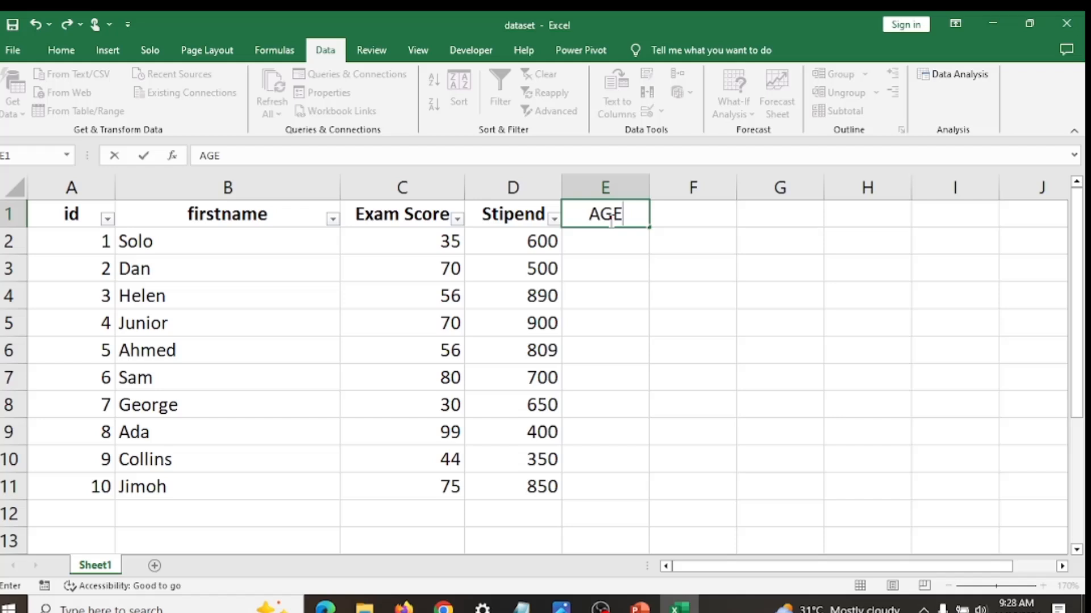
{"action": "key", "text": "Return"}
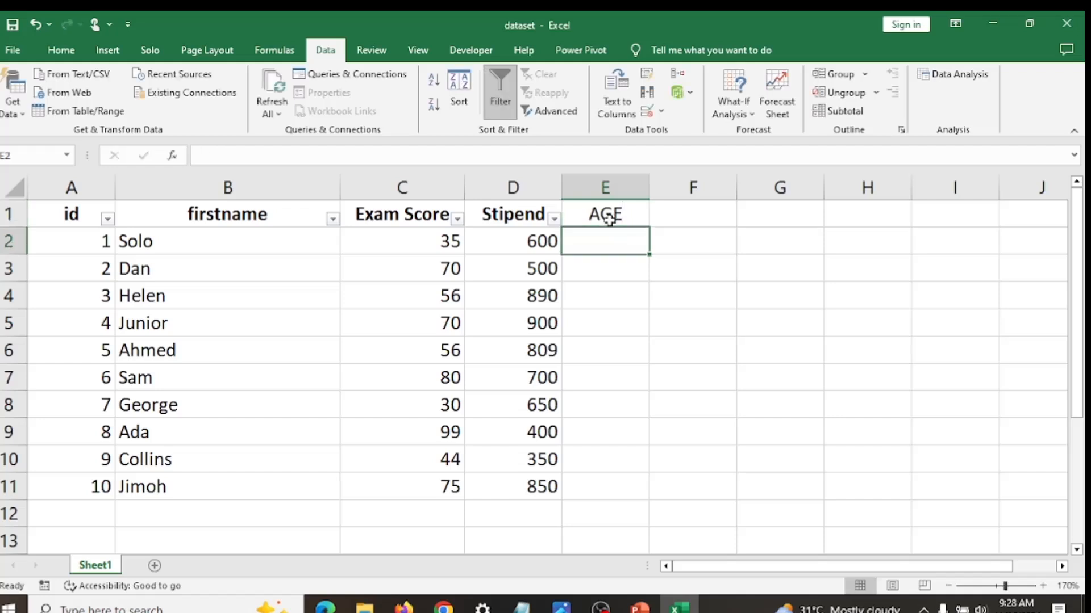
{"action": "left_click", "coordinate": [626, 218]}
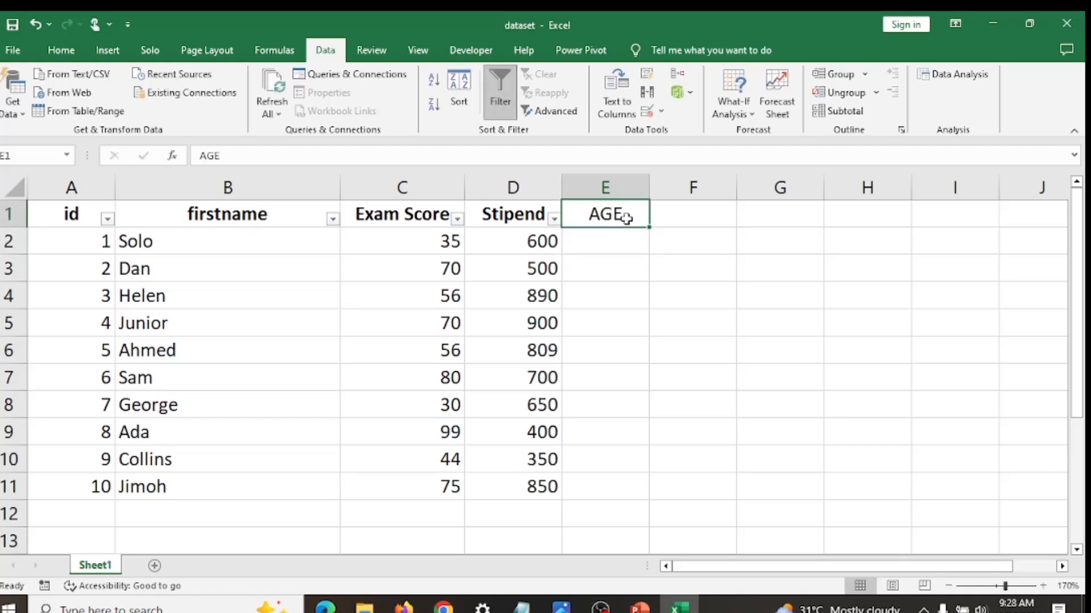
- Apply data validation to cells E2:E11 that allows only whole numbers between 18 and 30
{"action": "left_click", "coordinate": [602, 243]}
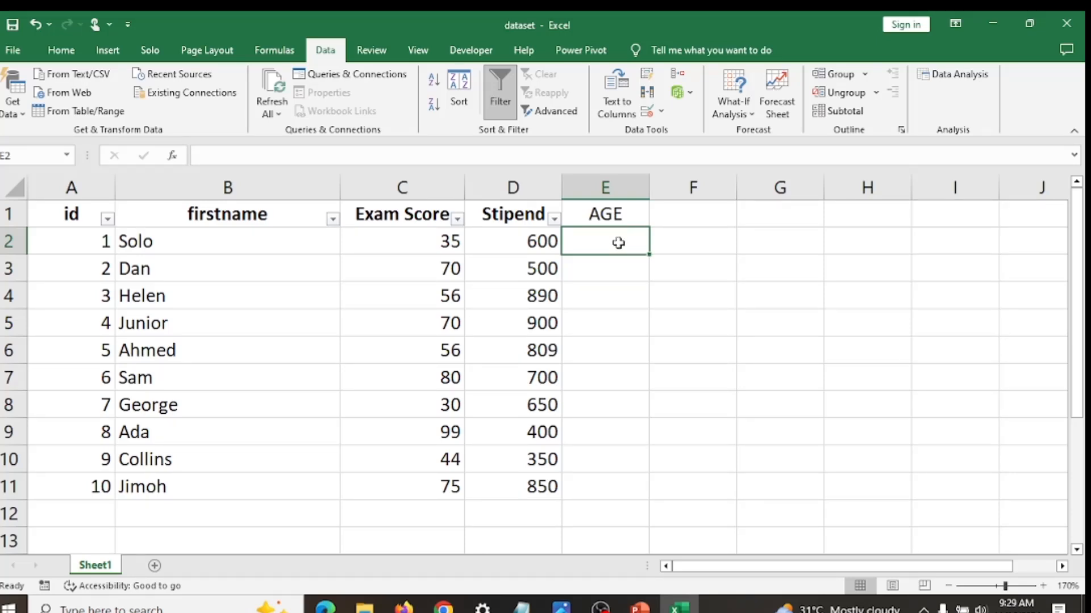
{"action": "left_click_drag", "start_coordinate": [626, 241], "coordinate": [625, 489]}
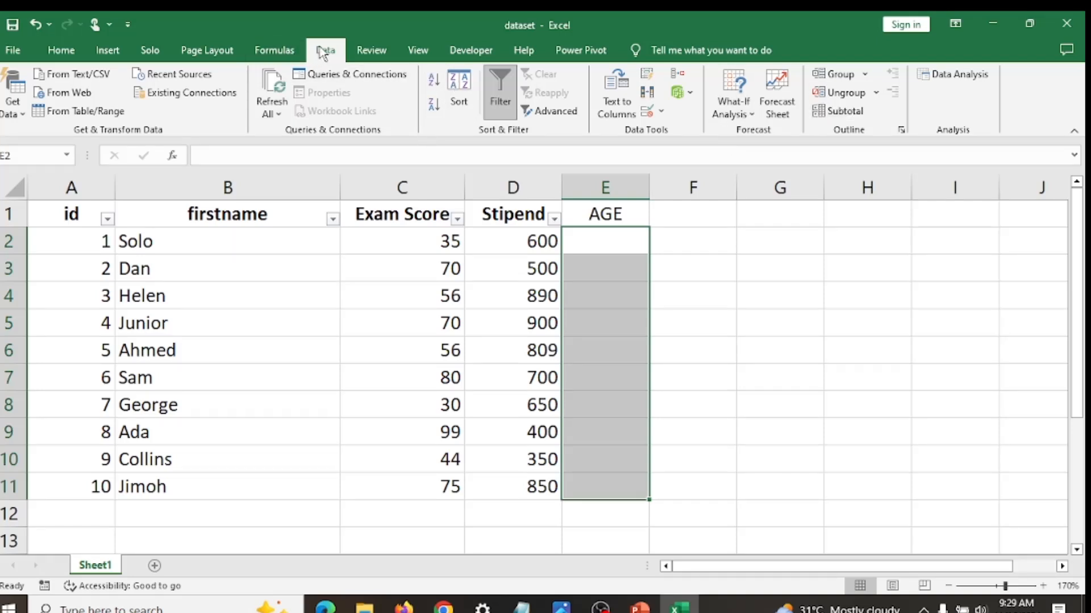
{"action": "left_click", "coordinate": [662, 113]}
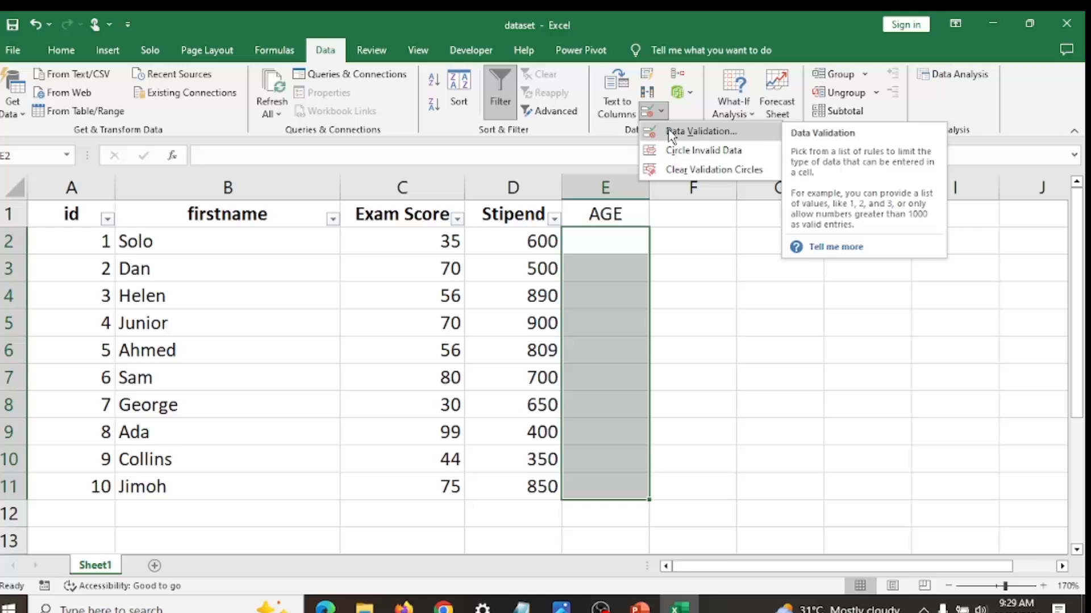
{"action": "left_click", "coordinate": [670, 132]}
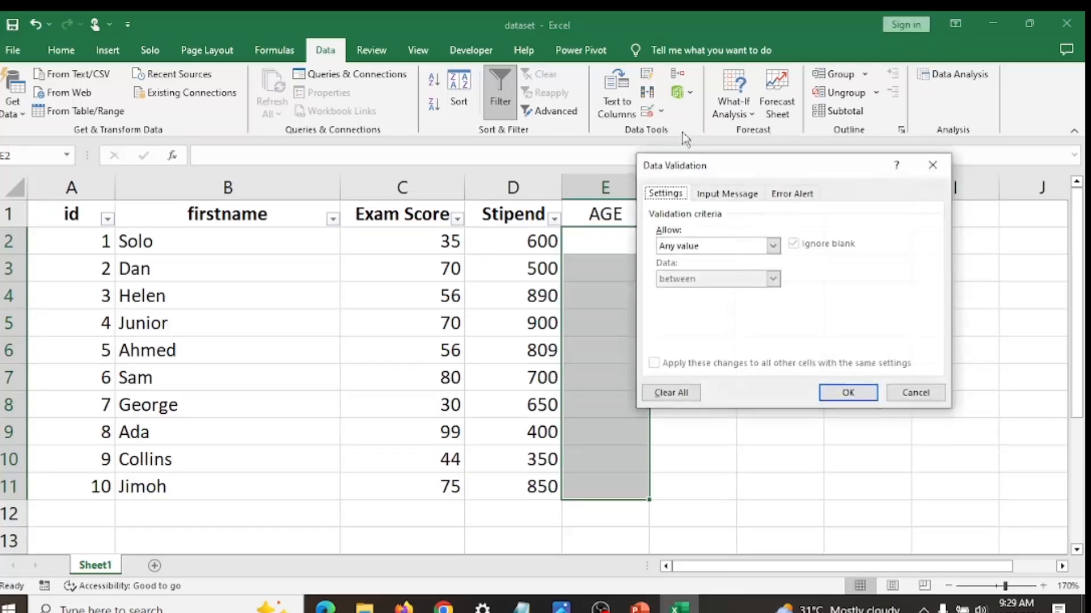
{"action": "left_click_drag", "start_coordinate": [740, 163], "coordinate": [830, 174]}
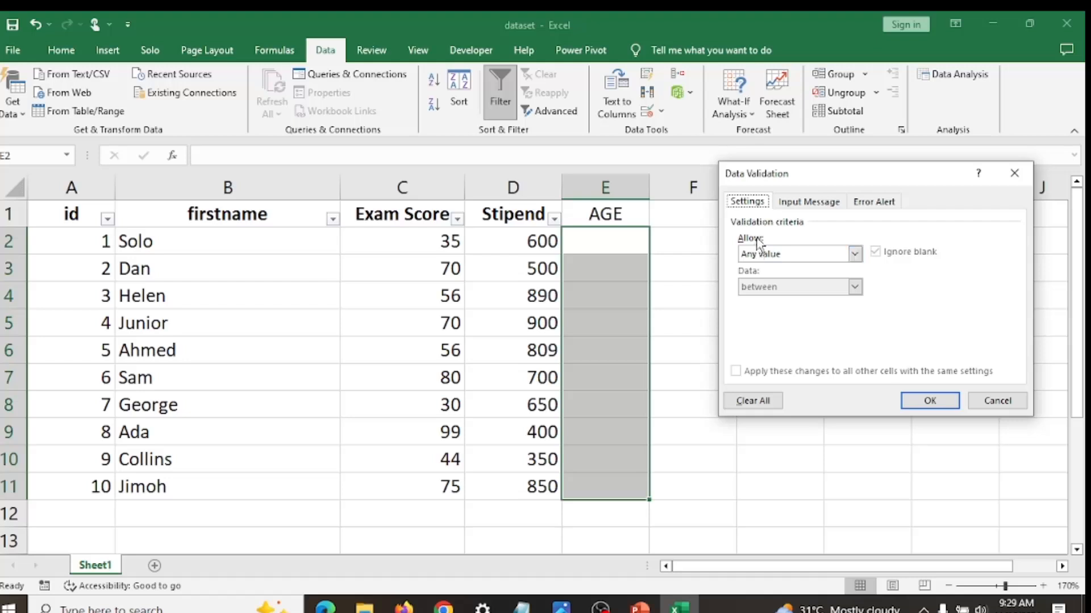
{"action": "left_click", "coordinate": [855, 255]}
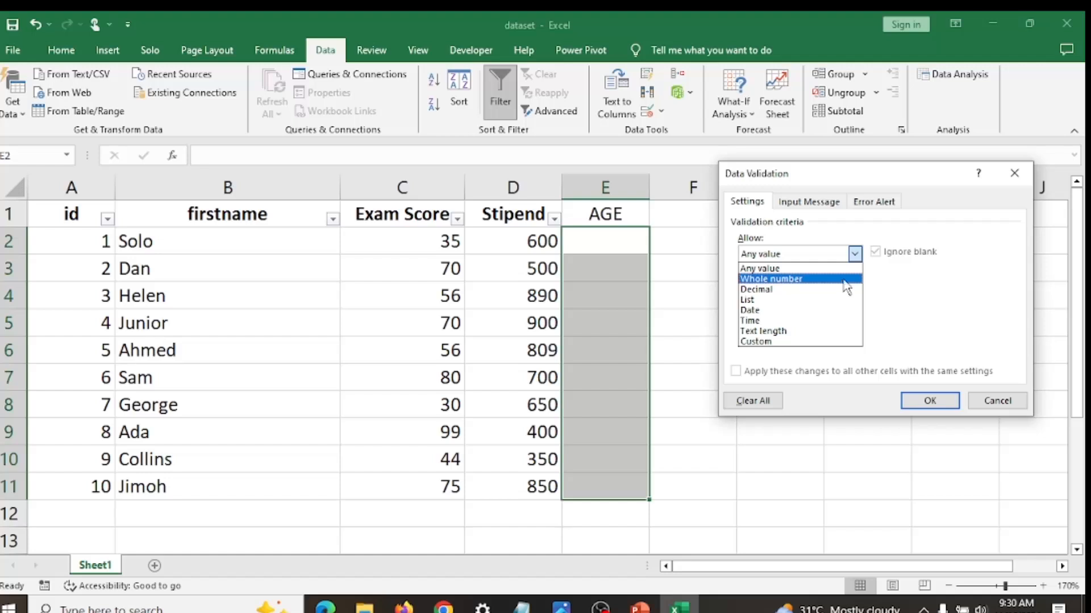
{"action": "left_click", "coordinate": [845, 279]}
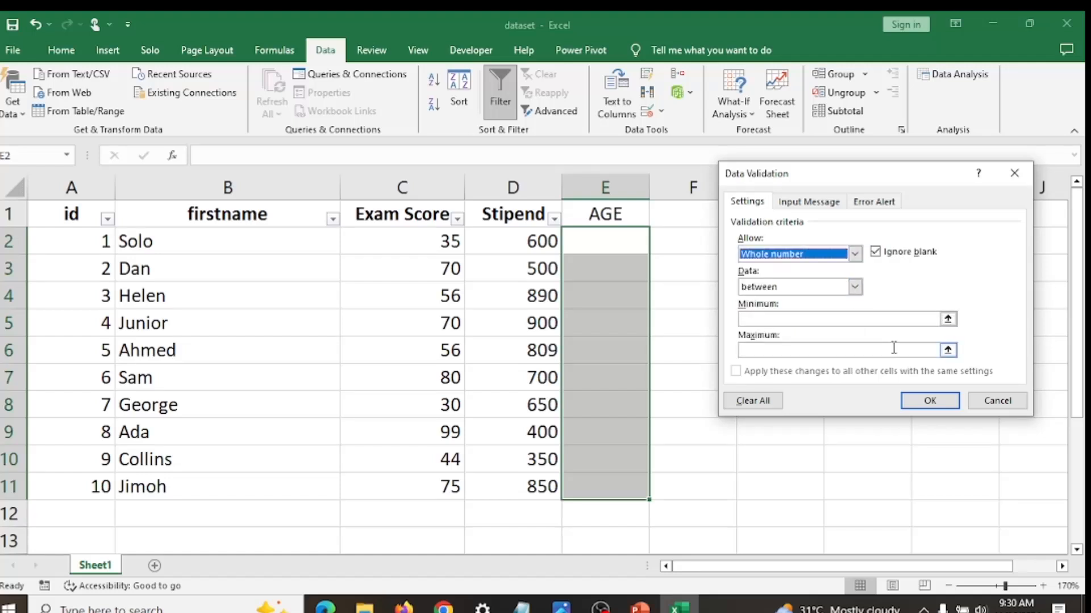
{"action": "left_click", "coordinate": [833, 316]}
{"action": "type", "text": "18"}
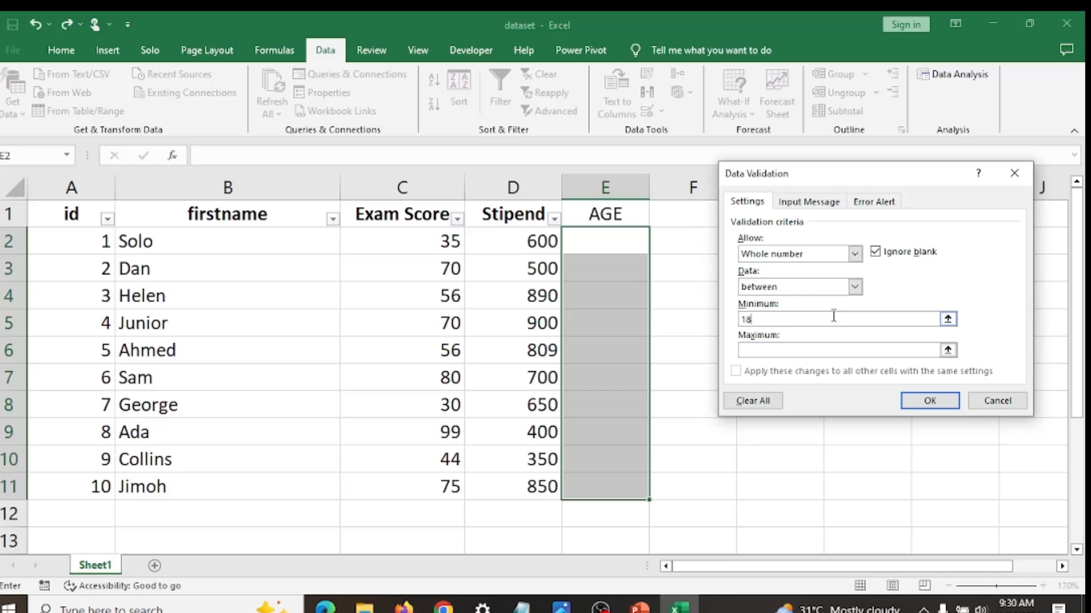
{"action": "left_click", "coordinate": [839, 349]}
{"action": "type", "text": "30"}
{"action": "left_click", "coordinate": [909, 402]}
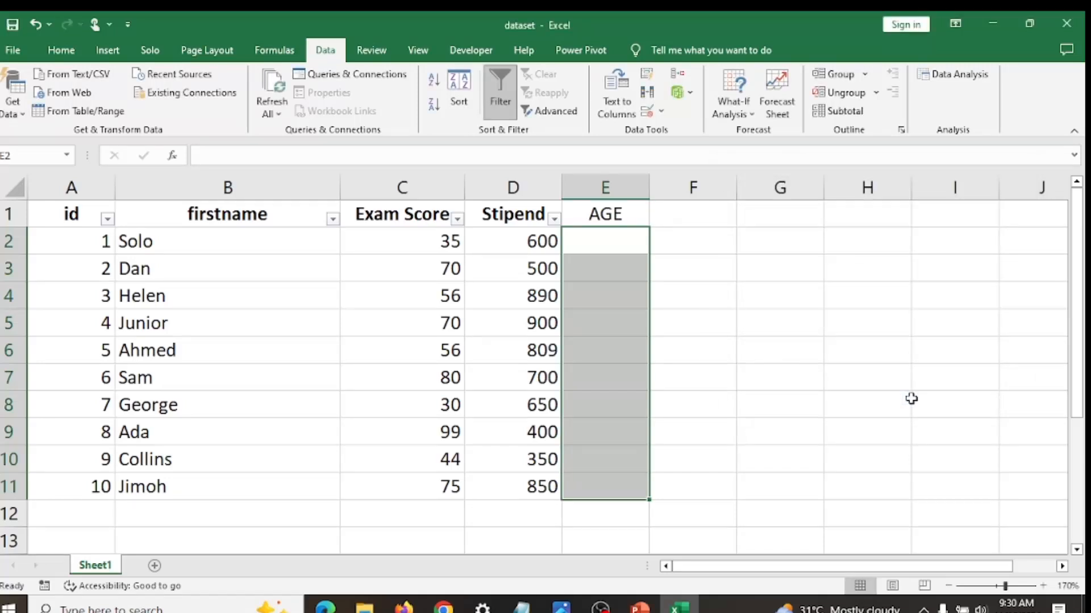
- Enter the ages 18 in cell E2 and 25 in cell E3
{"action": "left_click", "coordinate": [617, 239]}
{"action": "type", "text": "18"}
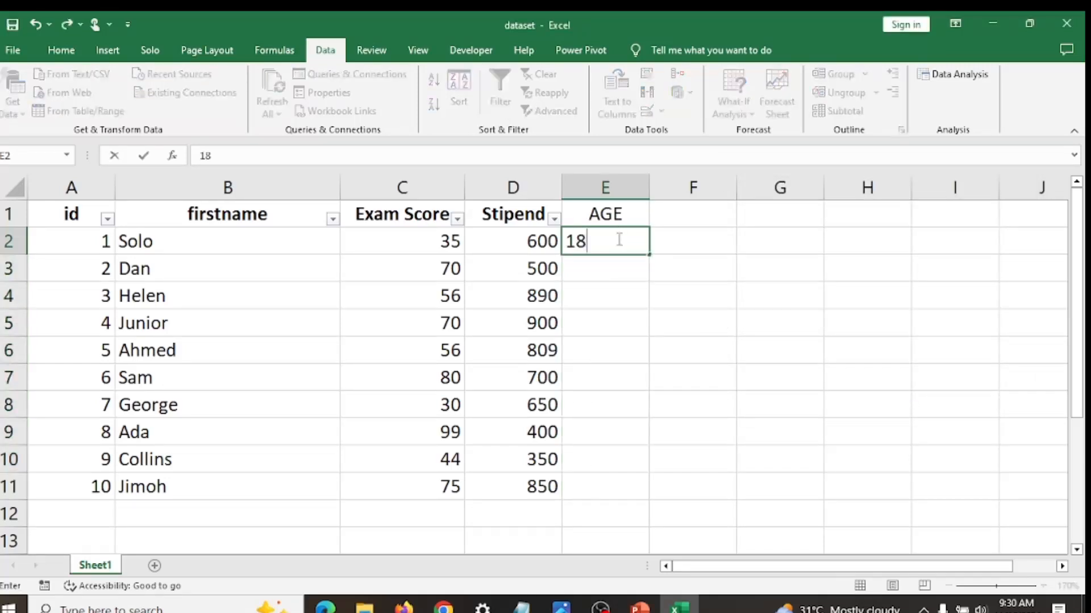
{"action": "key", "text": "Return"}
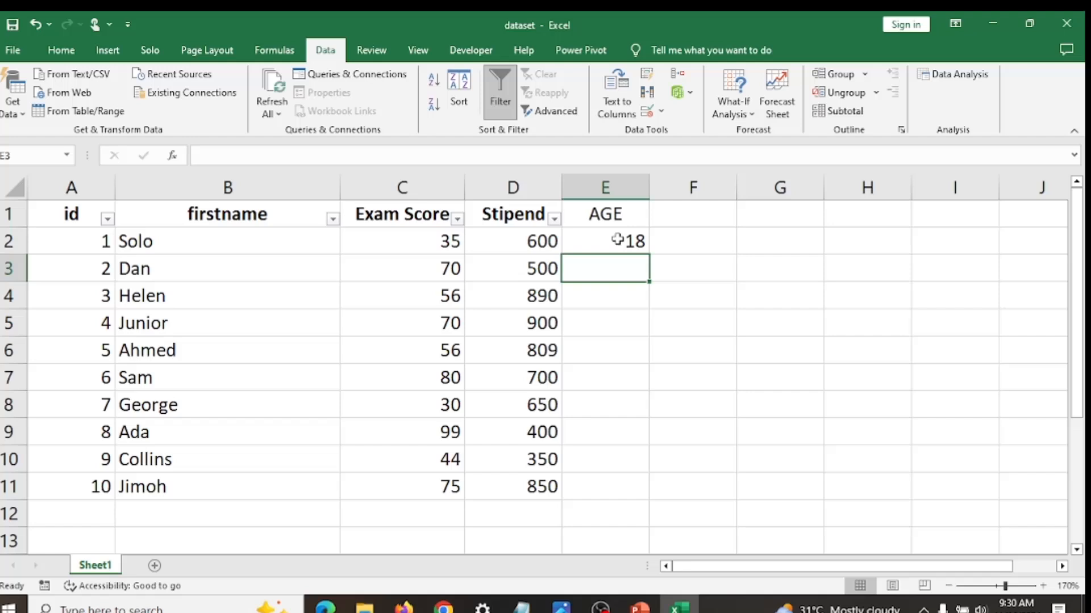
{"action": "type", "text": "25"}
{"action": "key", "text": "Return"}
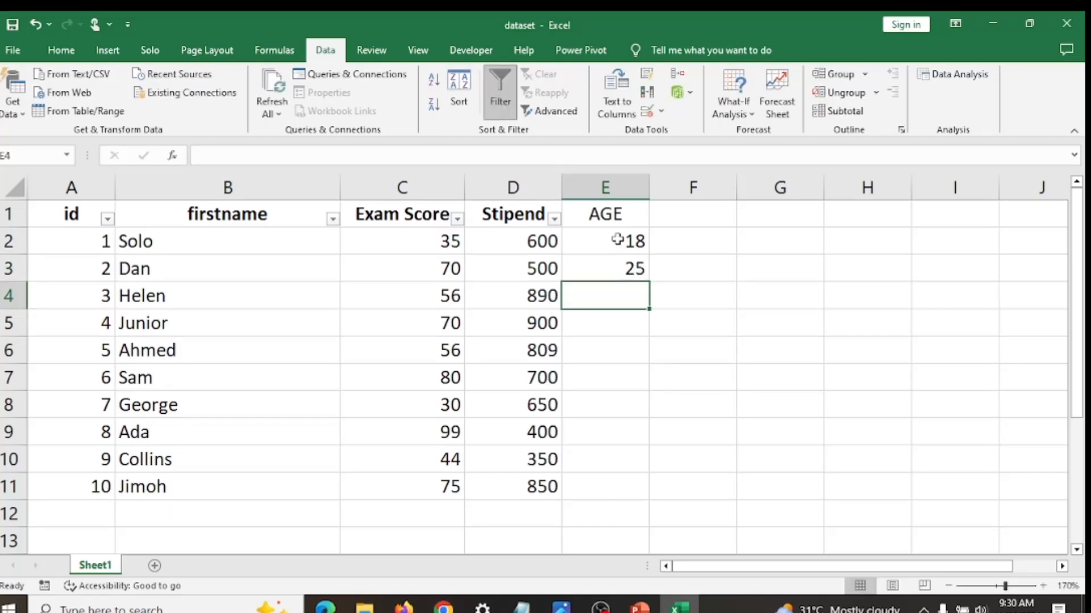
- Test the age validation by trying to enter 31 and 17 in cell E4, cancelling each entry
{"action": "type", "text": "31"}
{"action": "key", "text": "Return"}
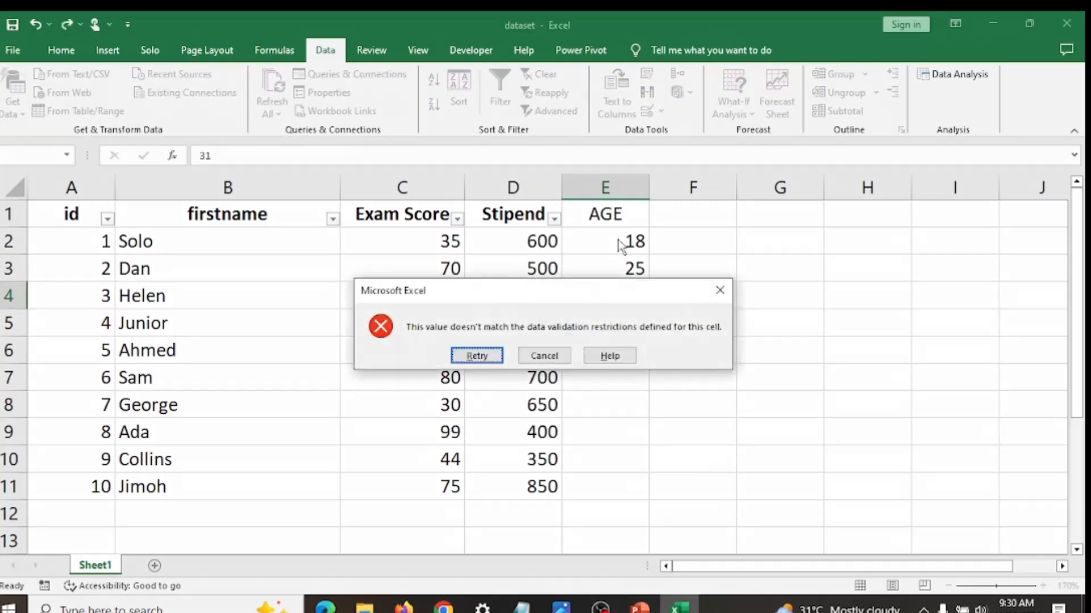
{"action": "left_click", "coordinate": [544, 356]}
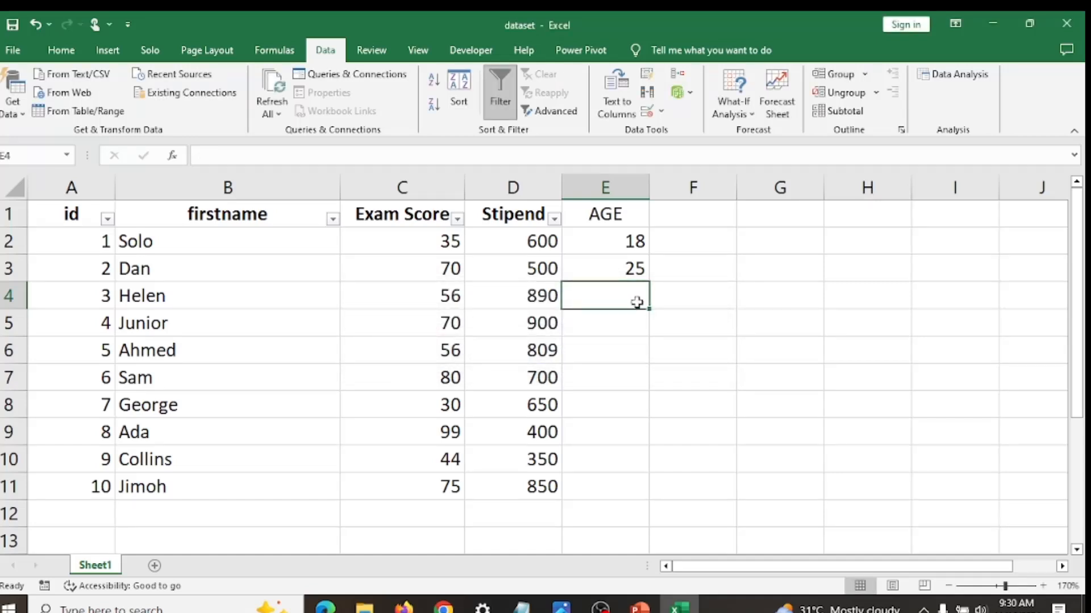
{"action": "type", "text": "17"}
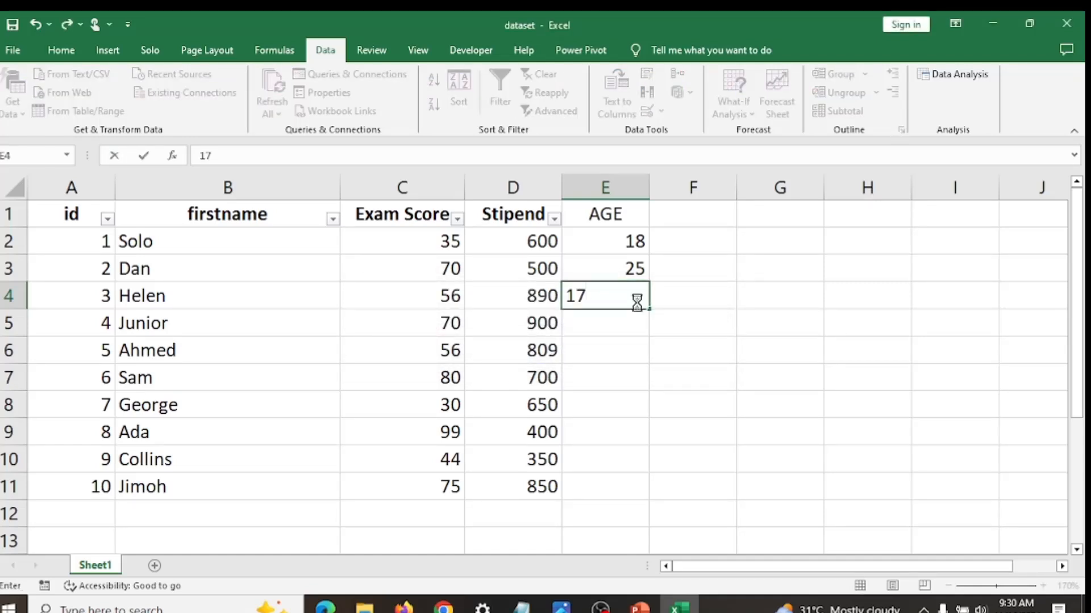
{"action": "key", "text": "Return"}
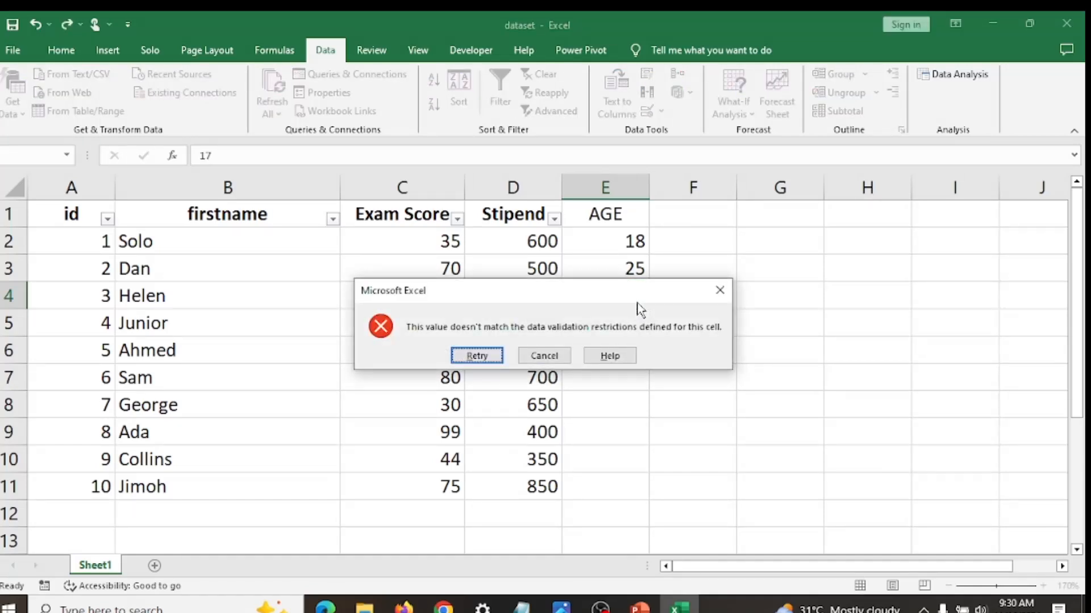
{"action": "left_click", "coordinate": [544, 355]}
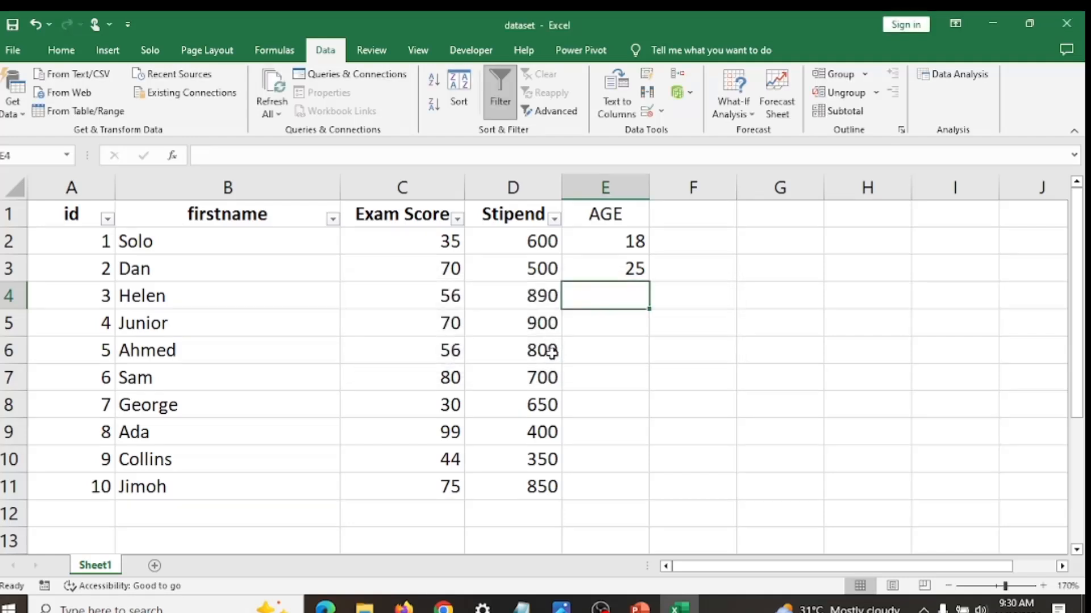
{"action": "left_click", "coordinate": [625, 242]}
{"action": "left_click_drag", "start_coordinate": [624, 243], "coordinate": [613, 477]}
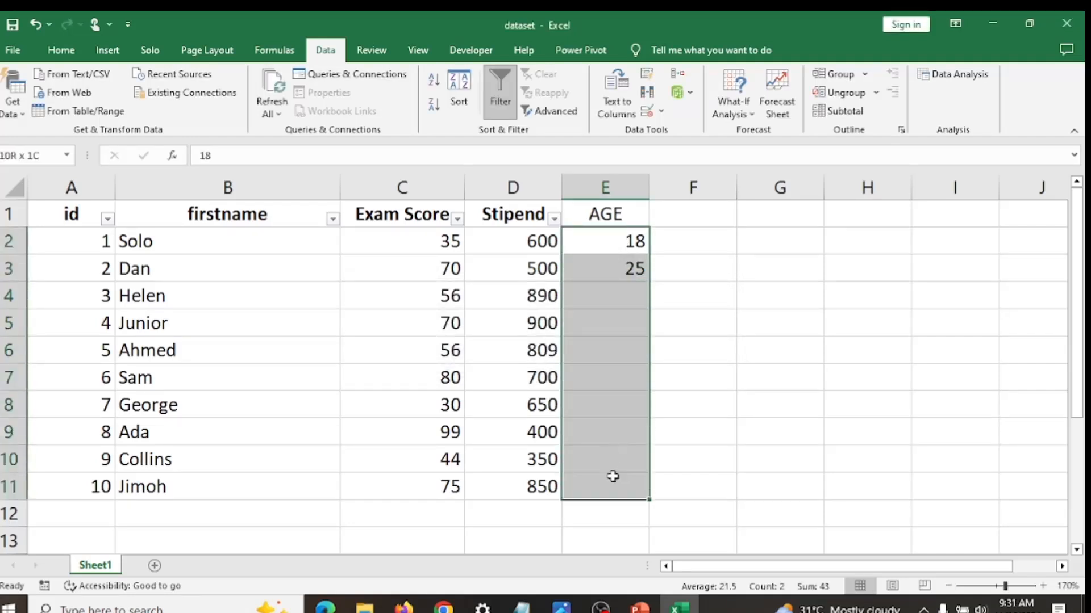
{"action": "left_click", "coordinate": [662, 112]}
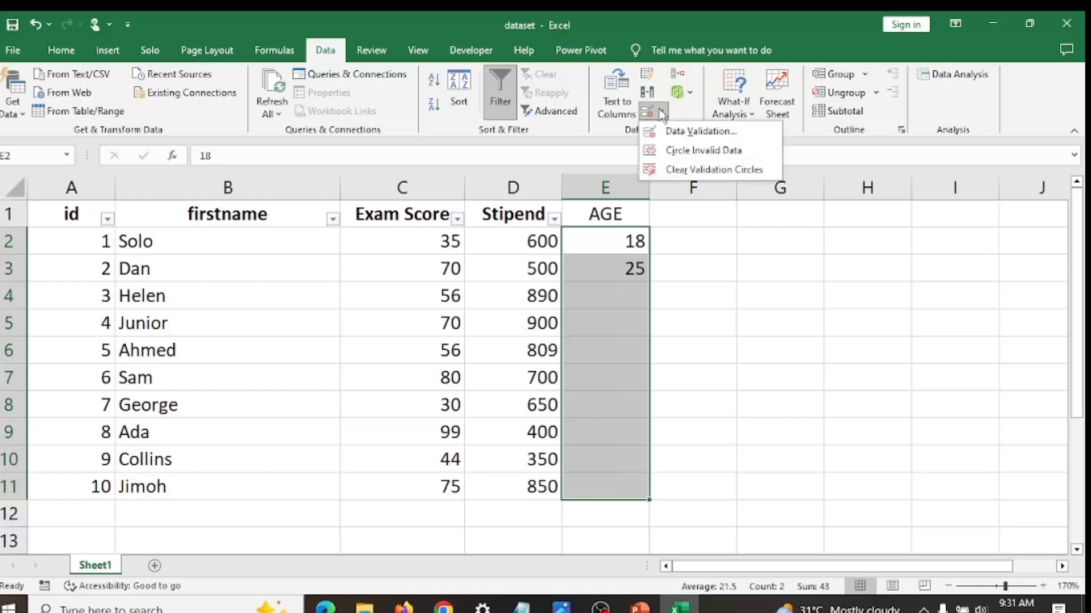
{"action": "left_click", "coordinate": [674, 133]}
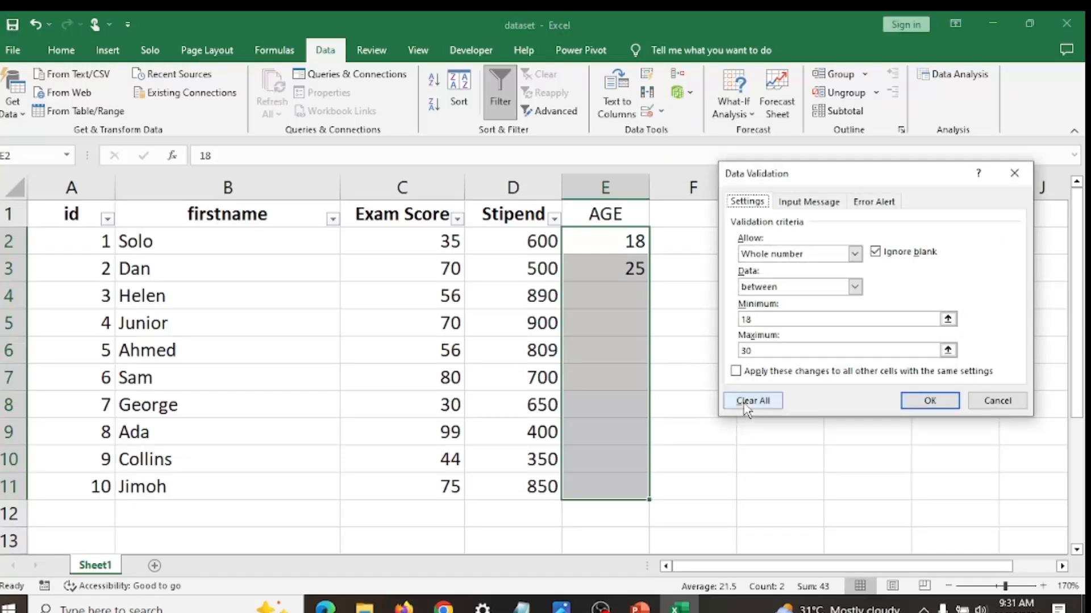
{"action": "left_click", "coordinate": [745, 409]}
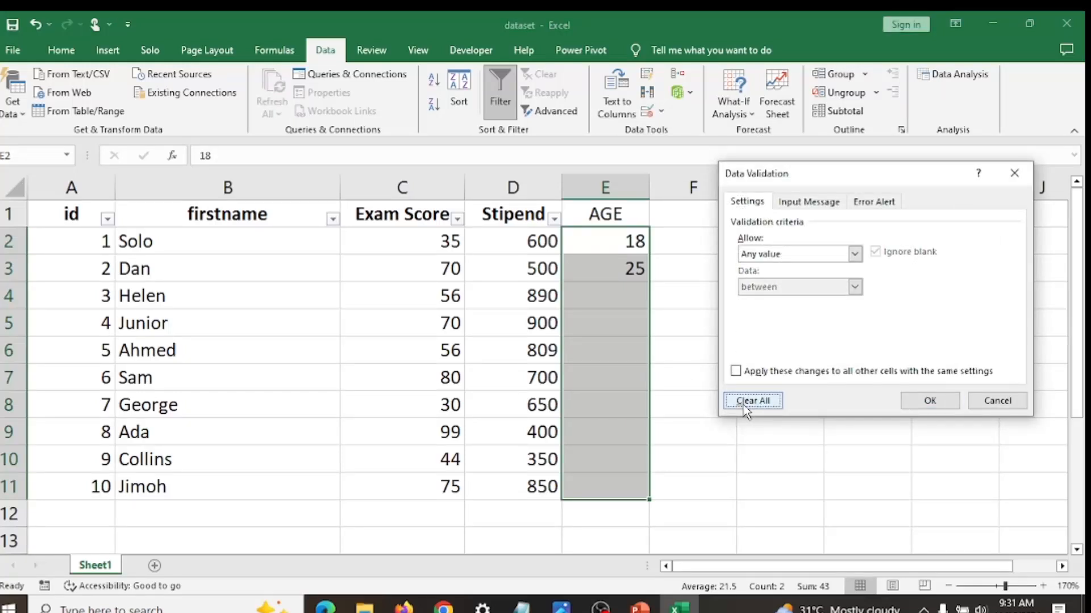
{"action": "left_click", "coordinate": [854, 253]}
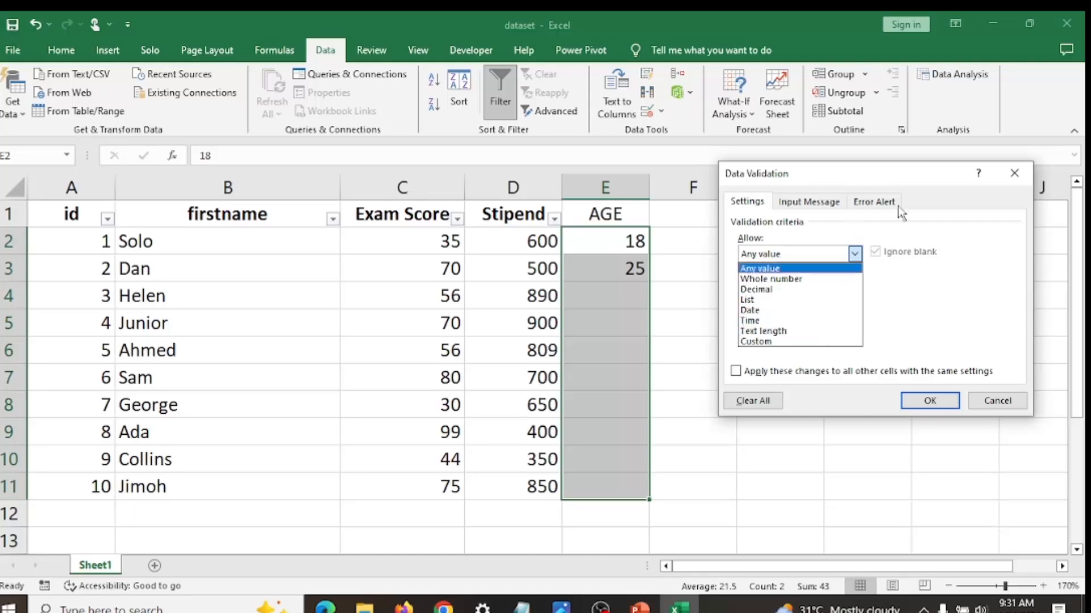
{"action": "left_click", "coordinate": [1014, 173]}
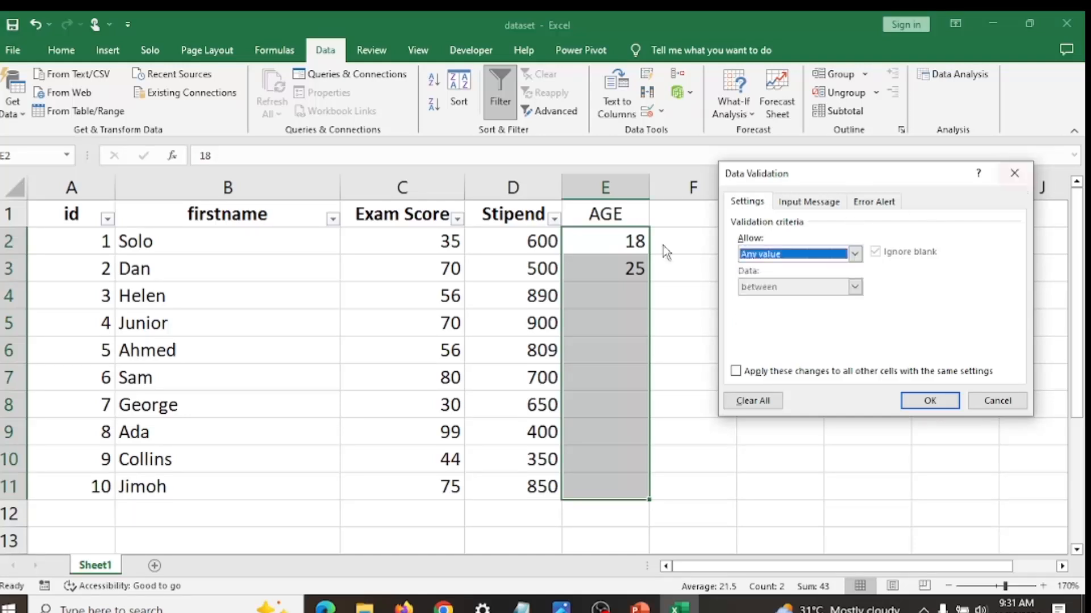
{"action": "left_click", "coordinate": [1014, 173]}
- Delete the ages in E2:E11 and change the validation criterion of these cells to Text length
{"action": "left_click_drag", "start_coordinate": [636, 241], "coordinate": [638, 487]}
{"action": "key", "text": "Delete"}
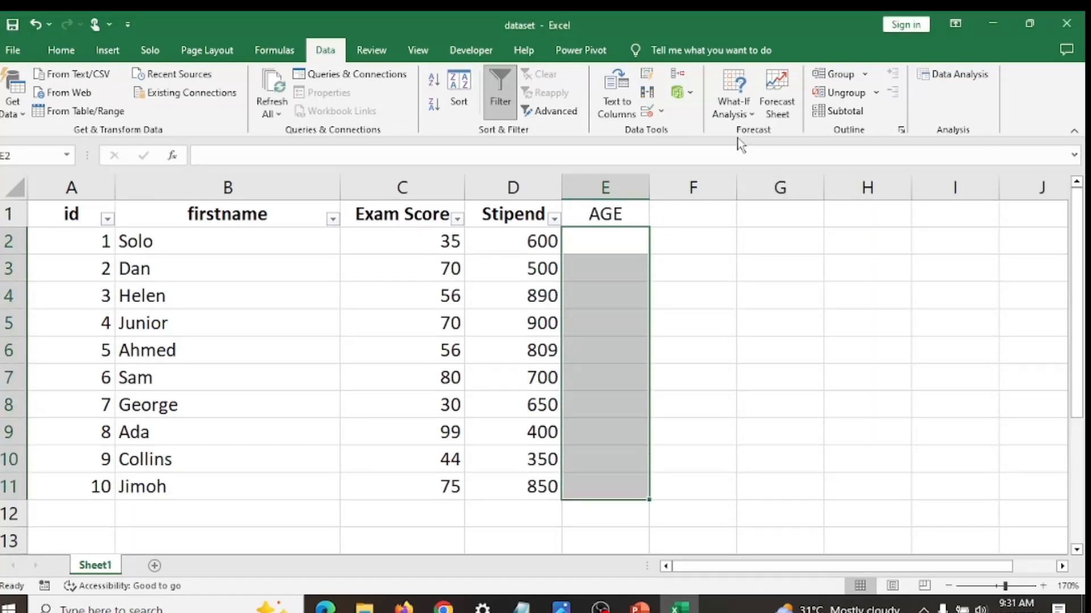
{"action": "left_click", "coordinate": [659, 111]}
{"action": "left_click", "coordinate": [673, 132]}
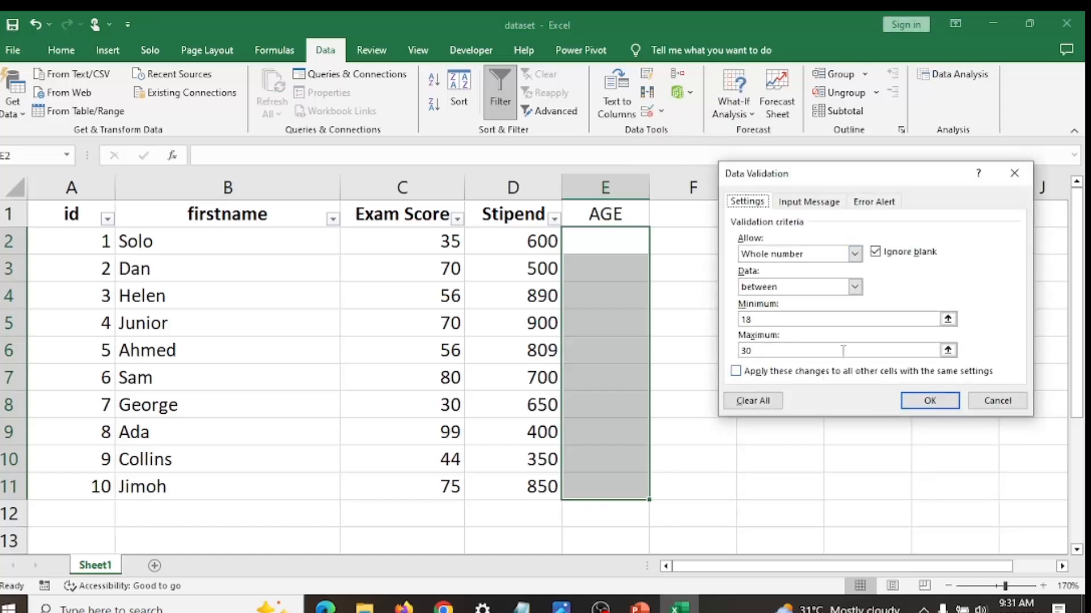
{"action": "left_click", "coordinate": [854, 255]}
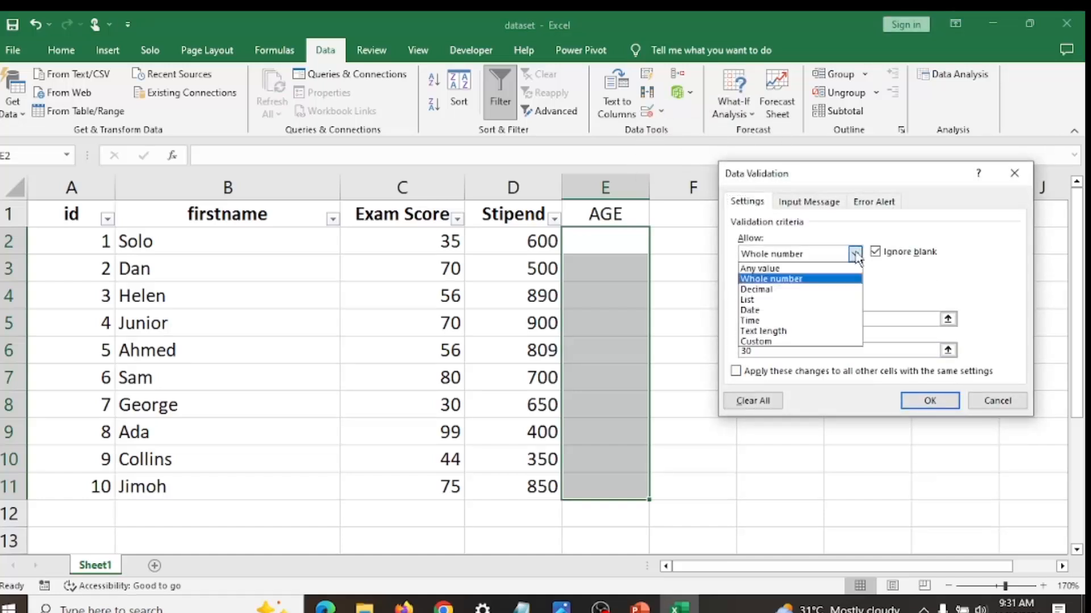
{"action": "left_click", "coordinate": [848, 332]}
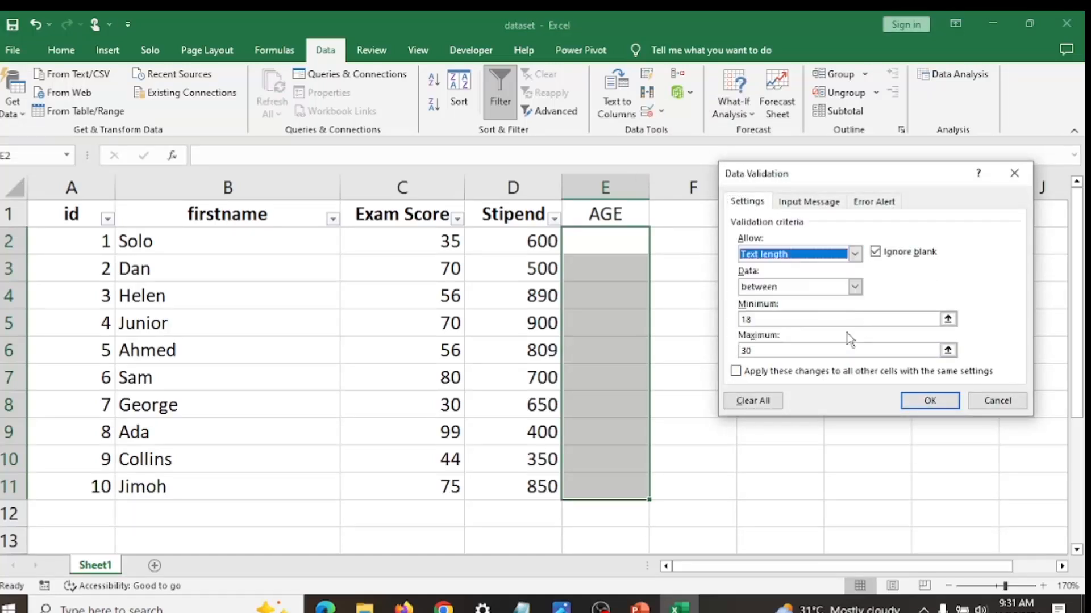
- Set the allowed text length to a minimum of 3 and a maximum of 7, and apply the rule
{"action": "left_click", "coordinate": [812, 321]}
{"action": "key", "text": "BackSpace"}
{"action": "key", "text": "BackSpace"}
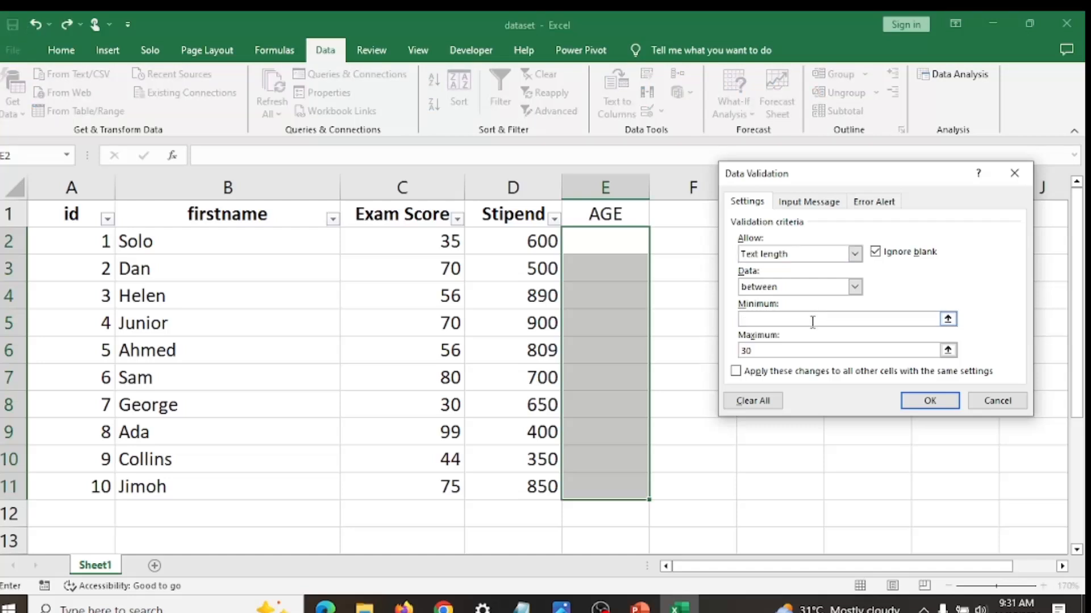
{"action": "type", "text": "3"}
{"action": "left_click", "coordinate": [812, 350]}
{"action": "key", "text": "BackSpace"}
{"action": "key", "text": "BackSpace"}
{"action": "type", "text": "10"}
{"action": "key", "text": "BackSpace"}
{"action": "key", "text": "BackSpace"}
{"action": "type", "text": "7"}
{"action": "left_click", "coordinate": [943, 401]}
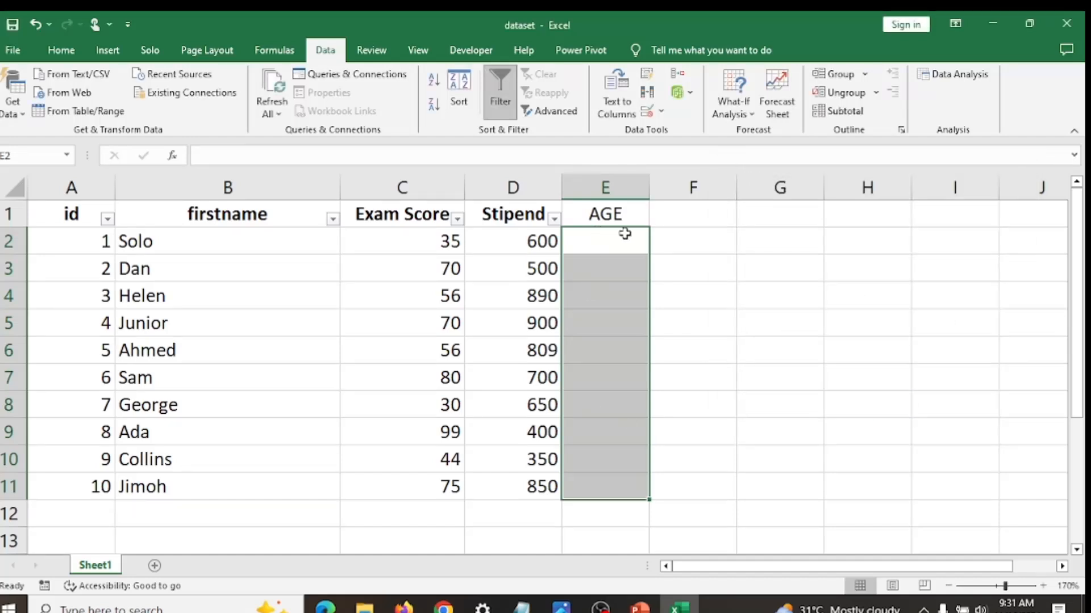
- Widen the AGE column slightly and enter a four-letter first name in cell E2
{"action": "left_click_drag", "start_coordinate": [651, 189], "coordinate": [692, 188]}
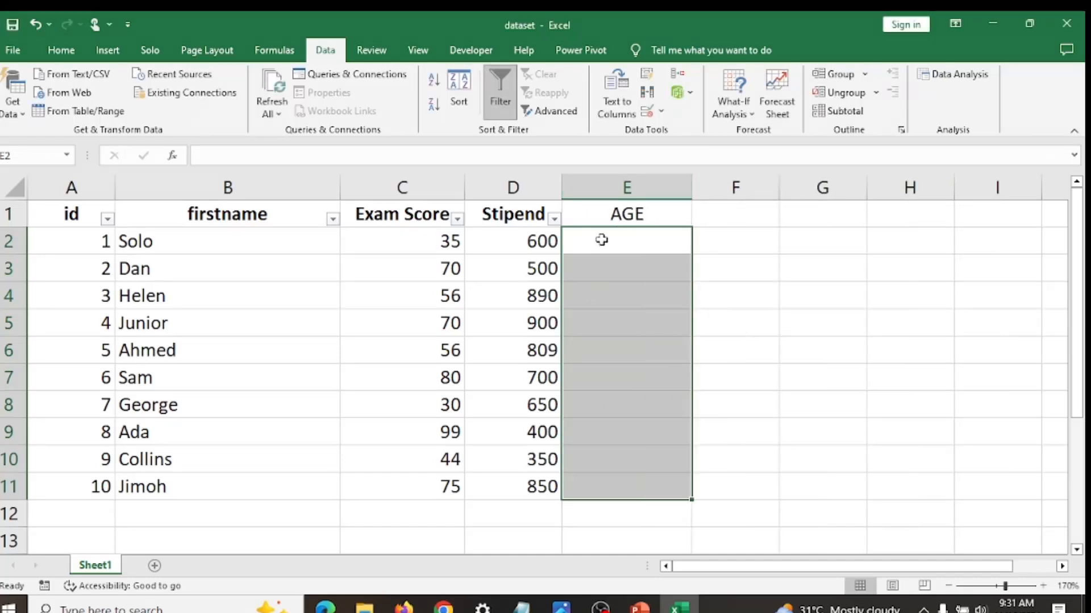
{"action": "left_click", "coordinate": [601, 240]}
{"action": "type", "text": "solo"}
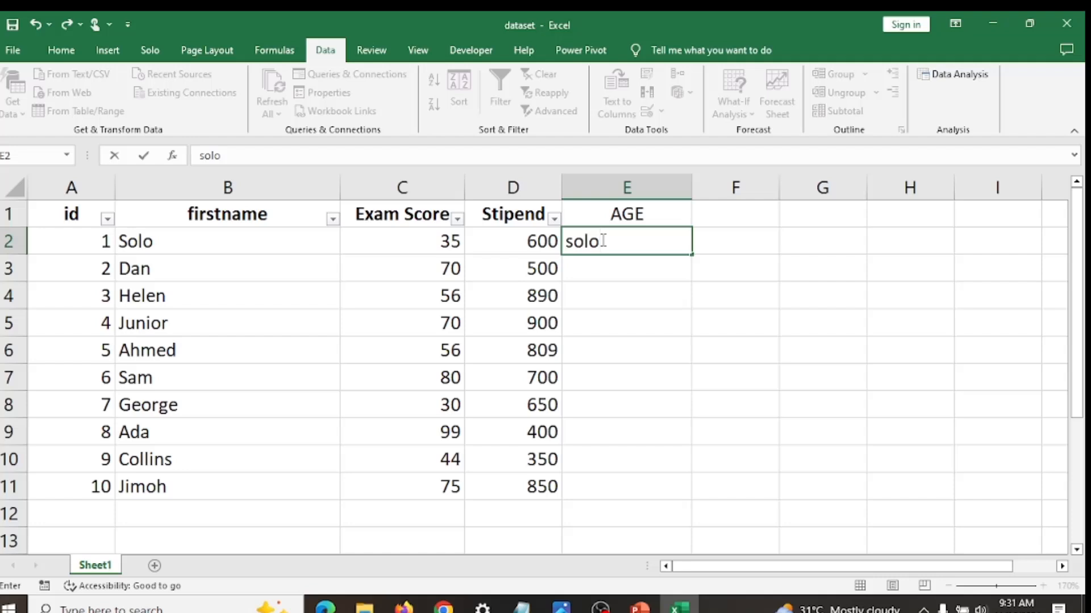
{"action": "key", "text": "Return"}
- Test the minimum text length by trying to enter "so" in cell E3, and cancel the entry
{"action": "type", "text": "so"}
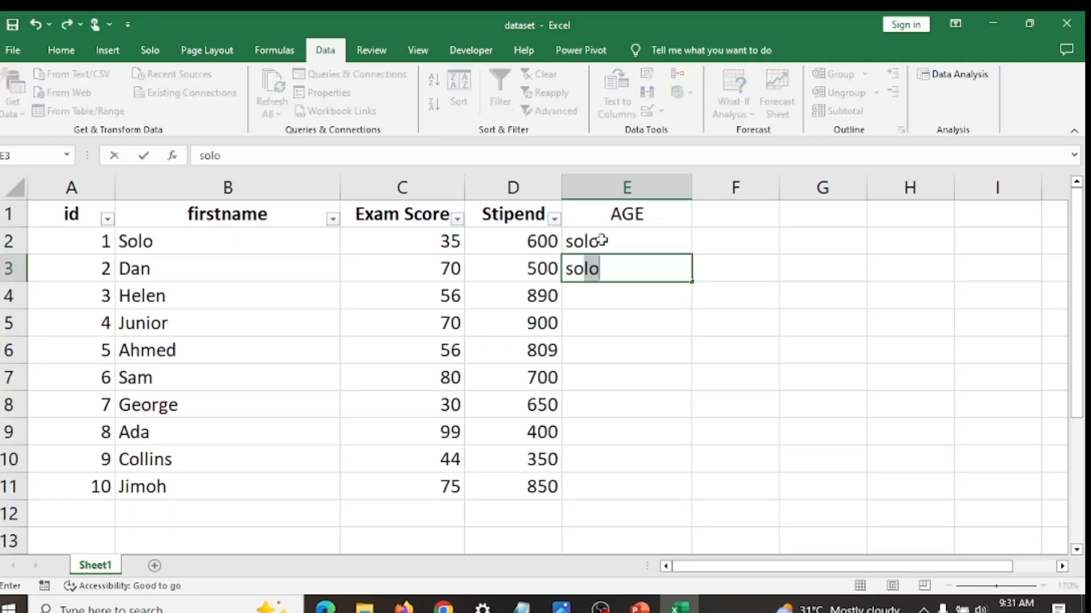
{"action": "key", "text": "BackSpace"}
{"action": "key", "text": "Return"}
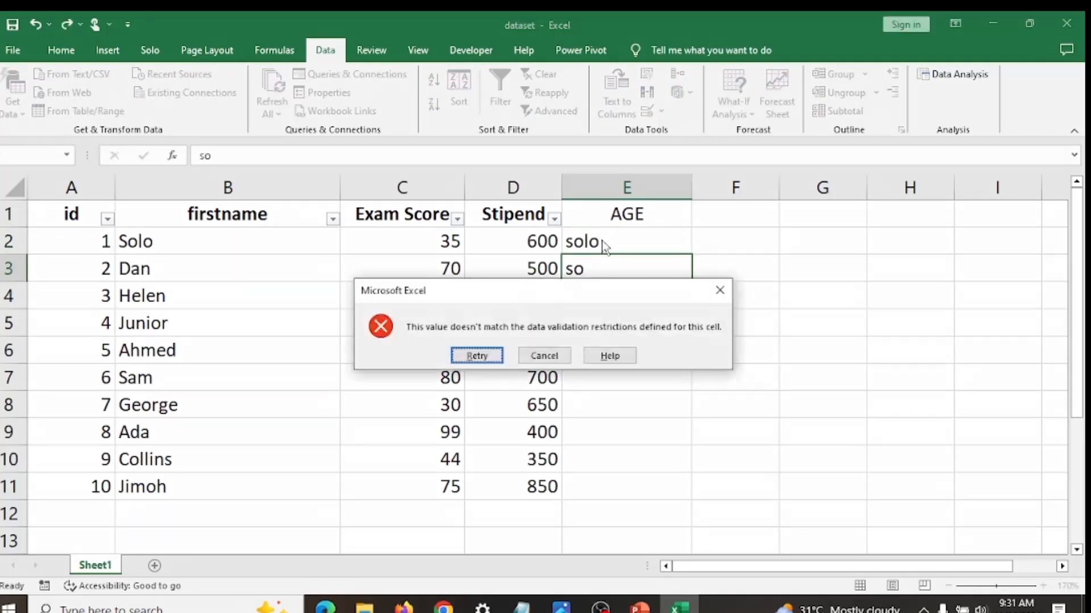
{"action": "left_click", "coordinate": [719, 290]}
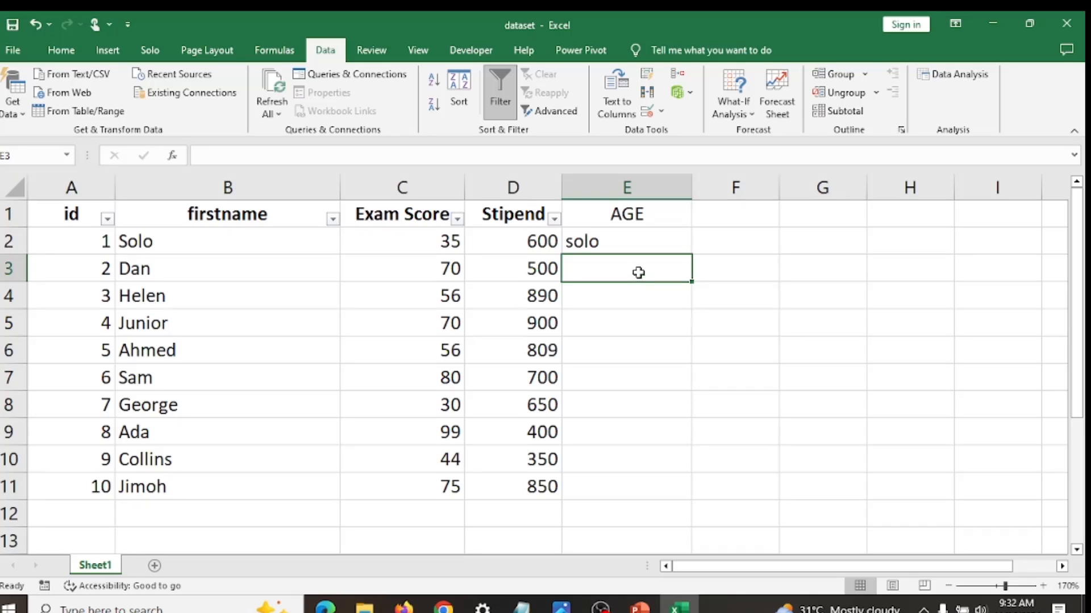
- Enter a four-letter first name in cell E3 and try a ten-letter one in E4, cancelling that last entry
{"action": "type", "text": "mike"}
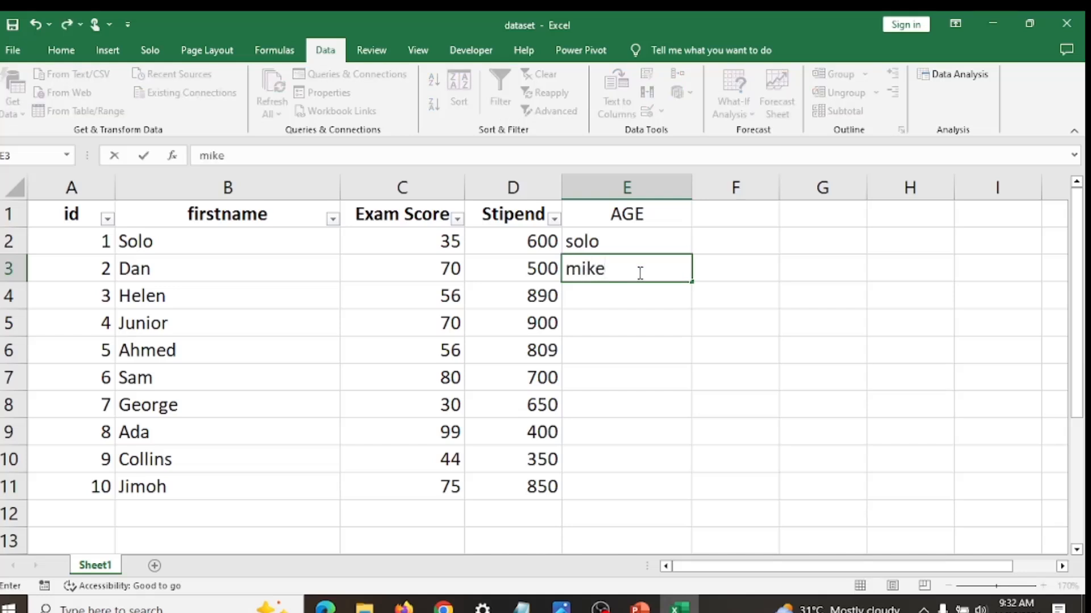
{"action": "key", "text": "Return"}
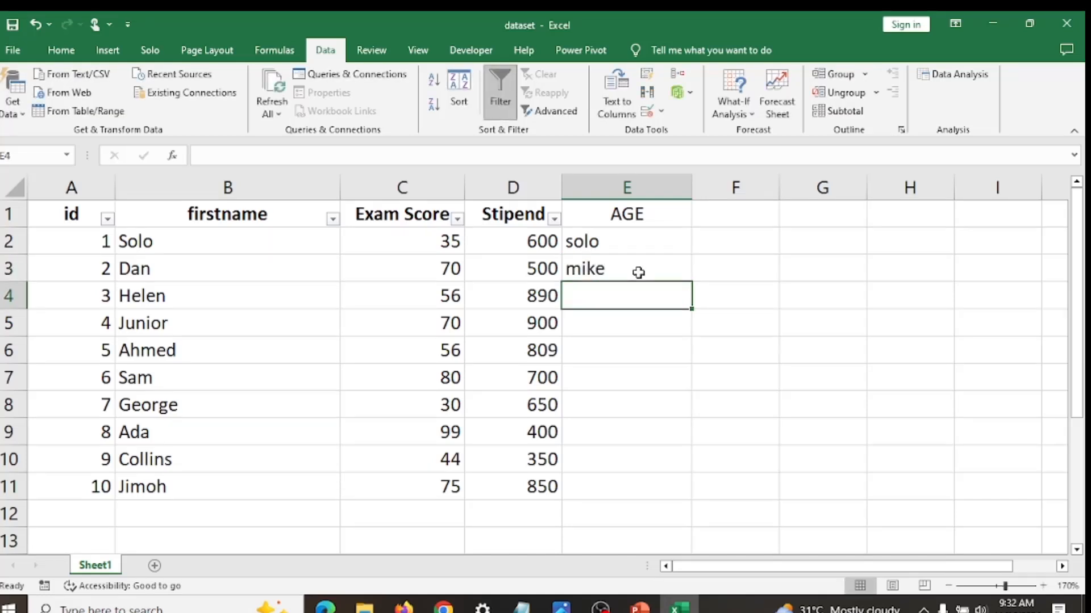
{"action": "type", "text": "solomon"}
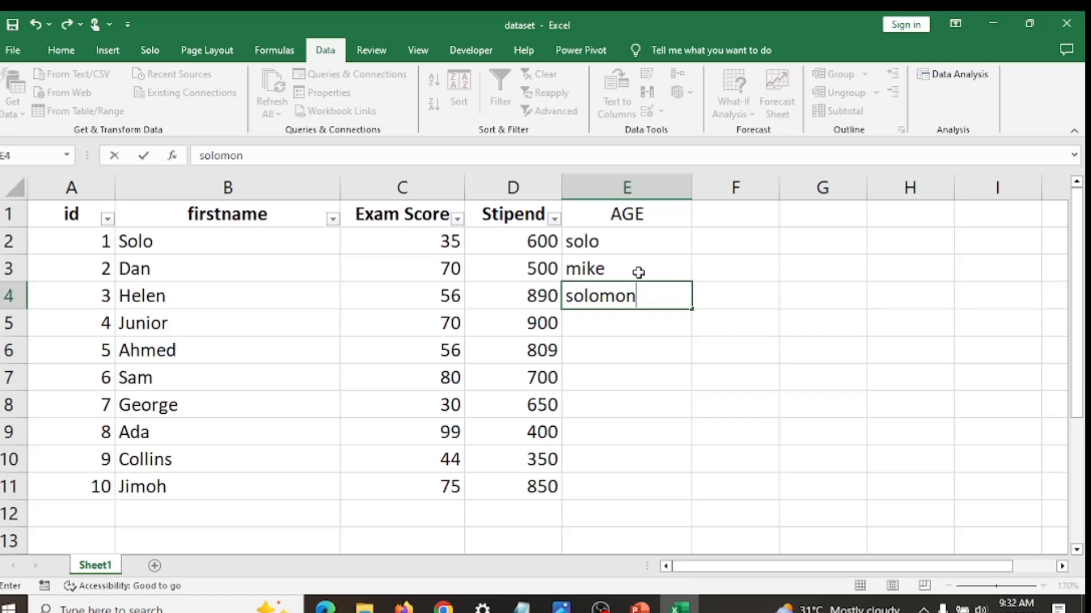
{"action": "type", "text": "aiy"}
{"action": "key", "text": "Return"}
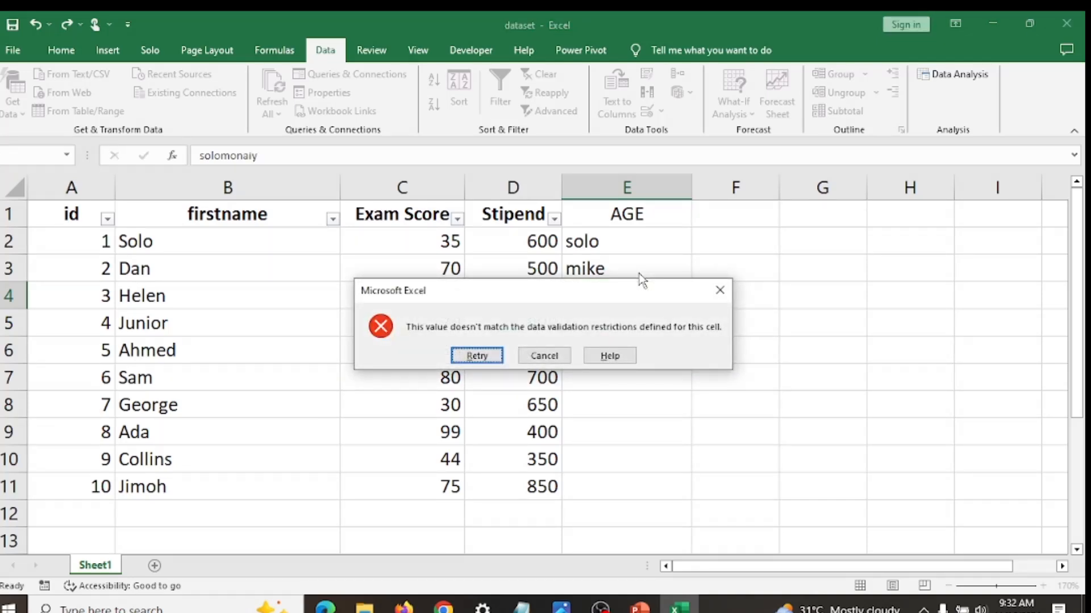
{"action": "left_click", "coordinate": [718, 288]}
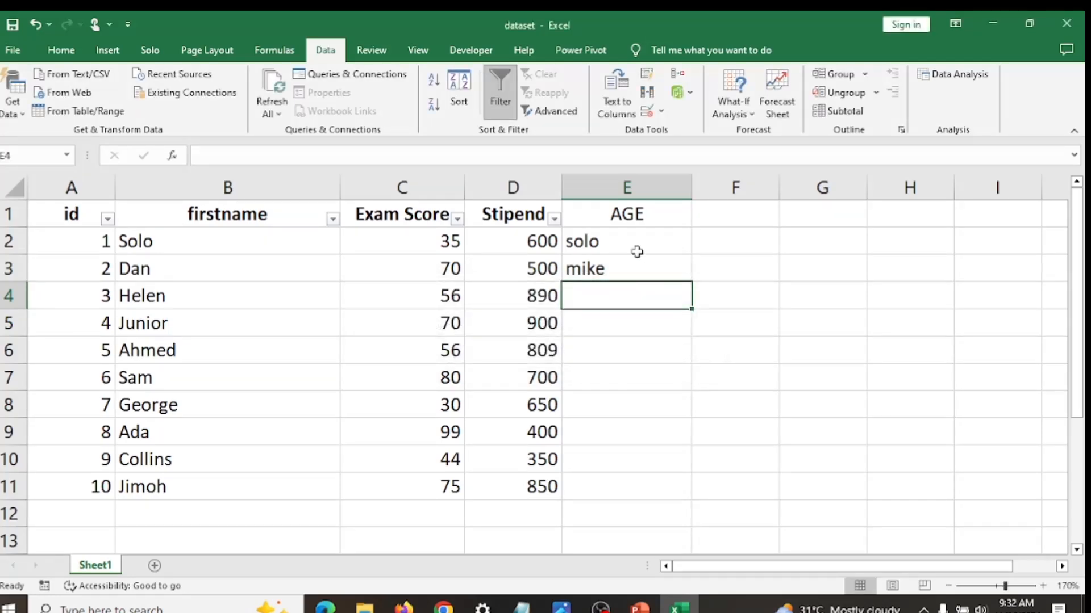
- Clear the data validation rule from cells E2:E11 and delete the entries in them
{"action": "left_click_drag", "start_coordinate": [636, 240], "coordinate": [642, 271]}
{"action": "left_click", "coordinate": [673, 241]}
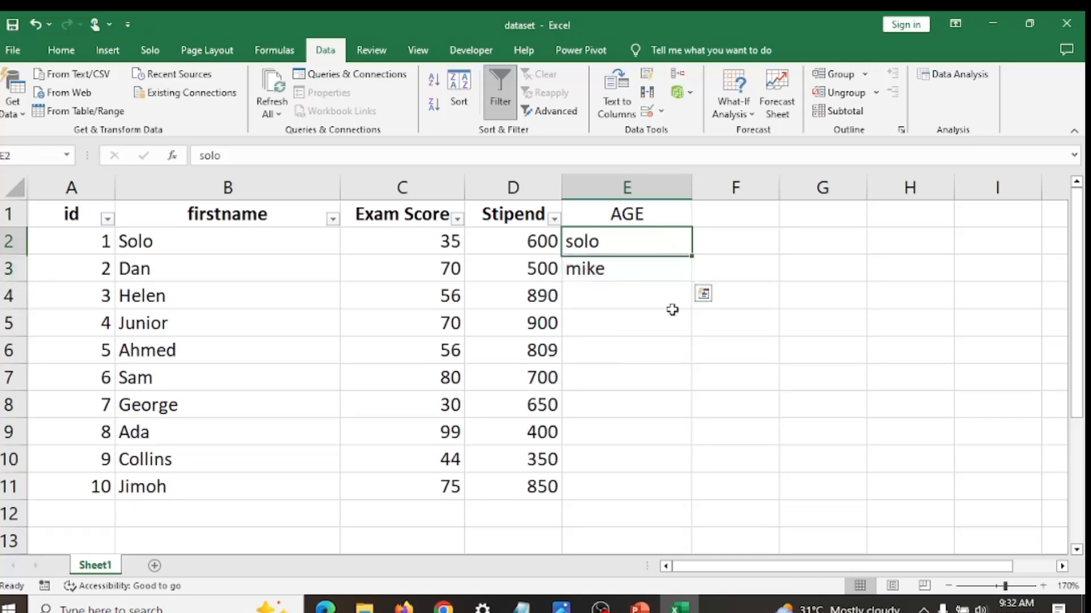
{"action": "left_click_drag", "start_coordinate": [672, 310], "coordinate": [687, 484]}
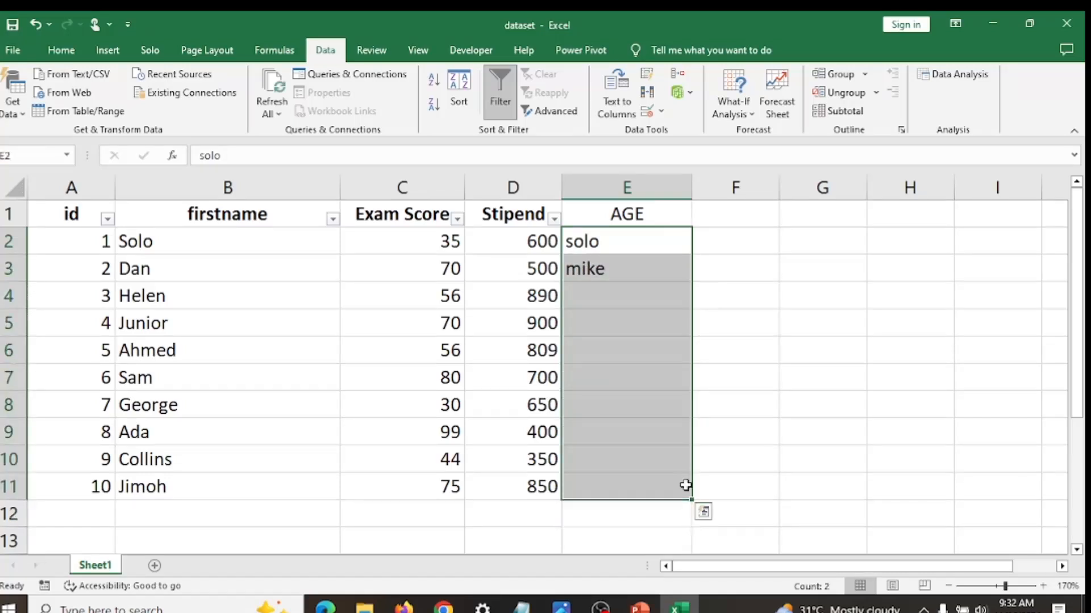
{"action": "left_click", "coordinate": [660, 116]}
{"action": "left_click", "coordinate": [676, 142]}
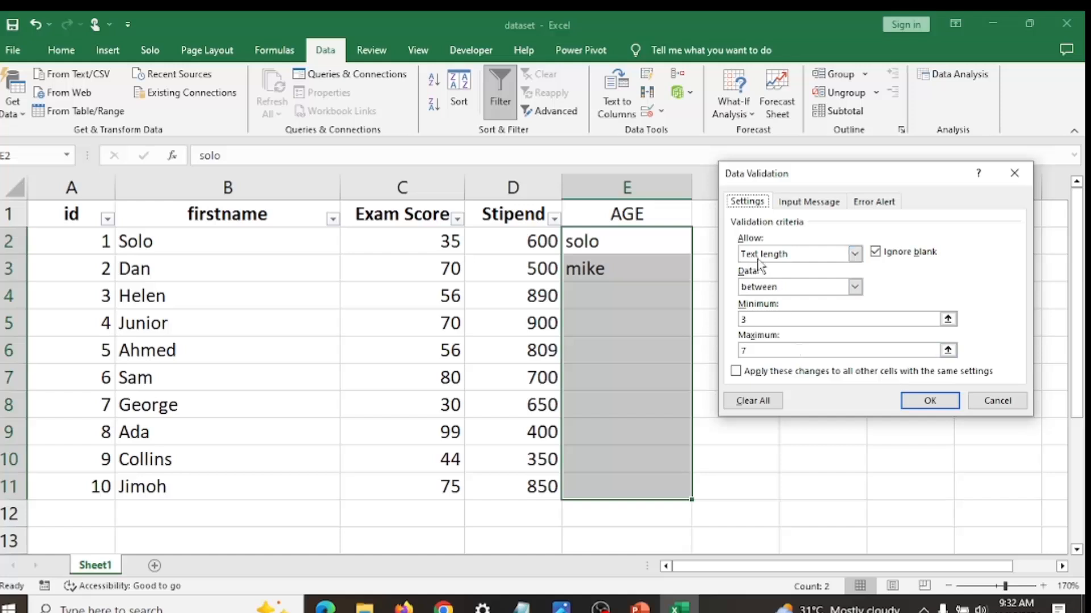
{"action": "left_click", "coordinate": [769, 401]}
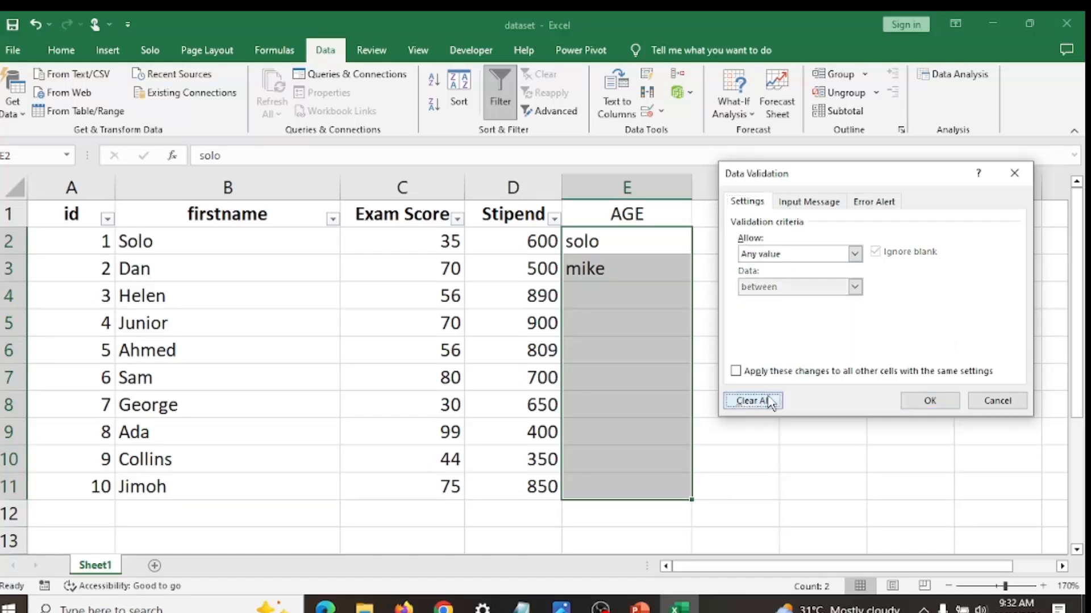
{"action": "left_click", "coordinate": [928, 401]}
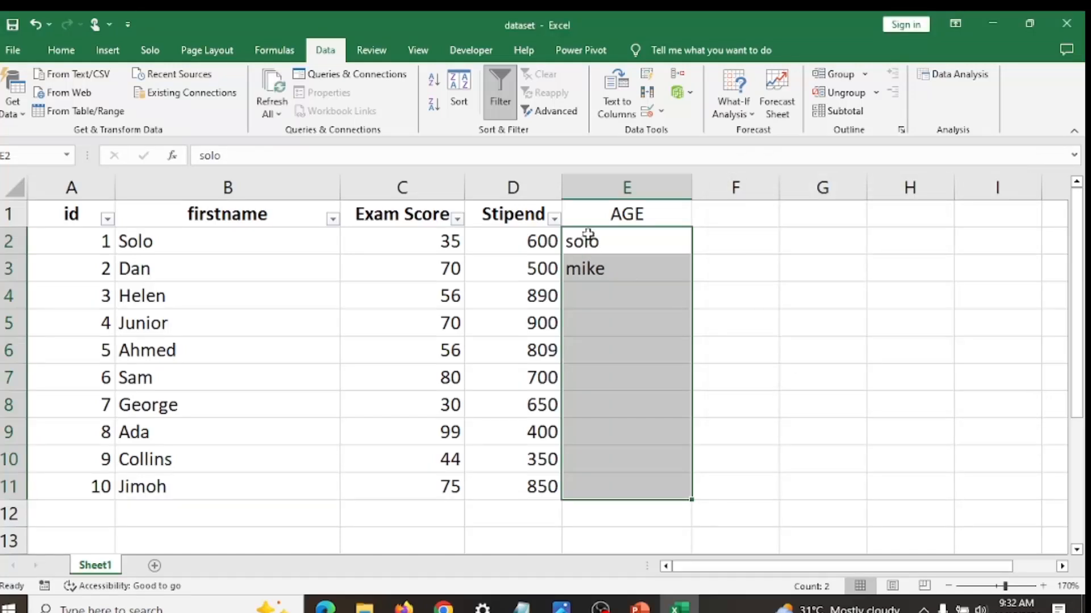
{"action": "key", "text": "Delete"}
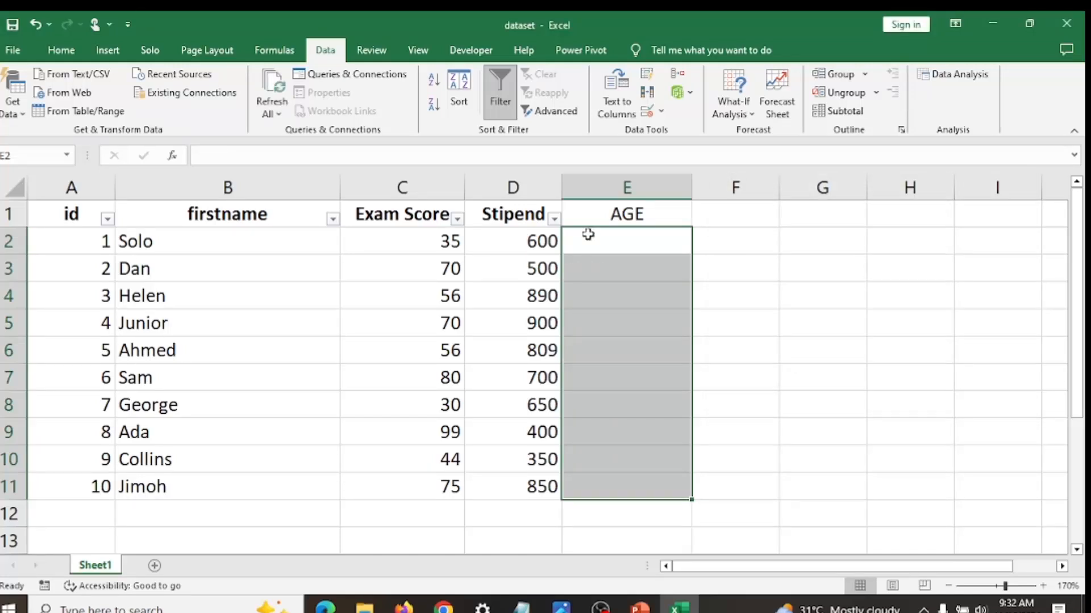
- Set the data validation criterion of cells E2:E11 to List
{"action": "left_click", "coordinate": [660, 111]}
{"action": "left_click", "coordinate": [674, 131]}
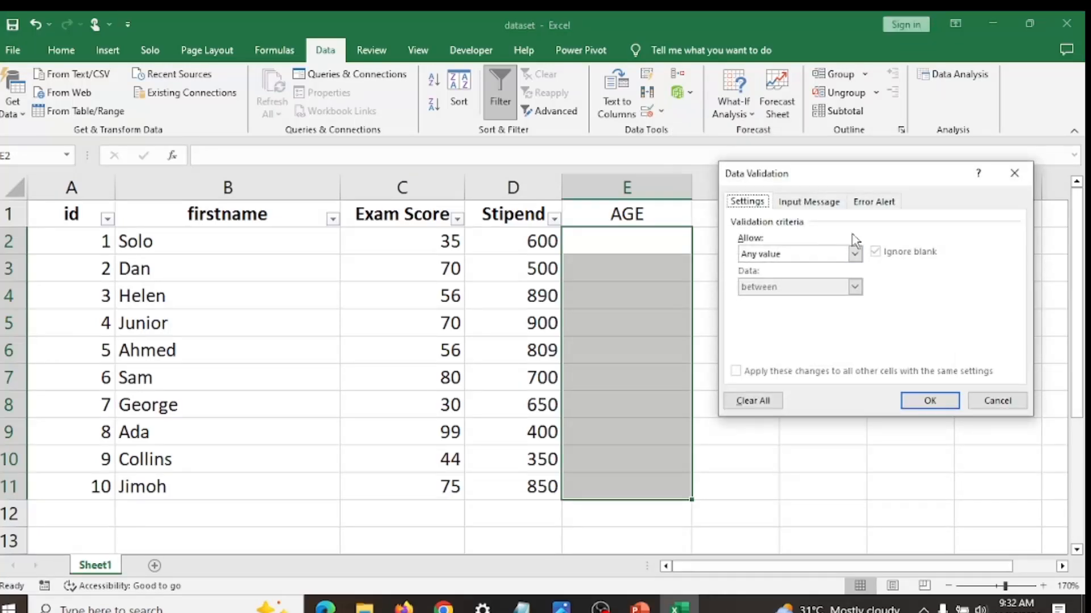
{"action": "left_click", "coordinate": [855, 254]}
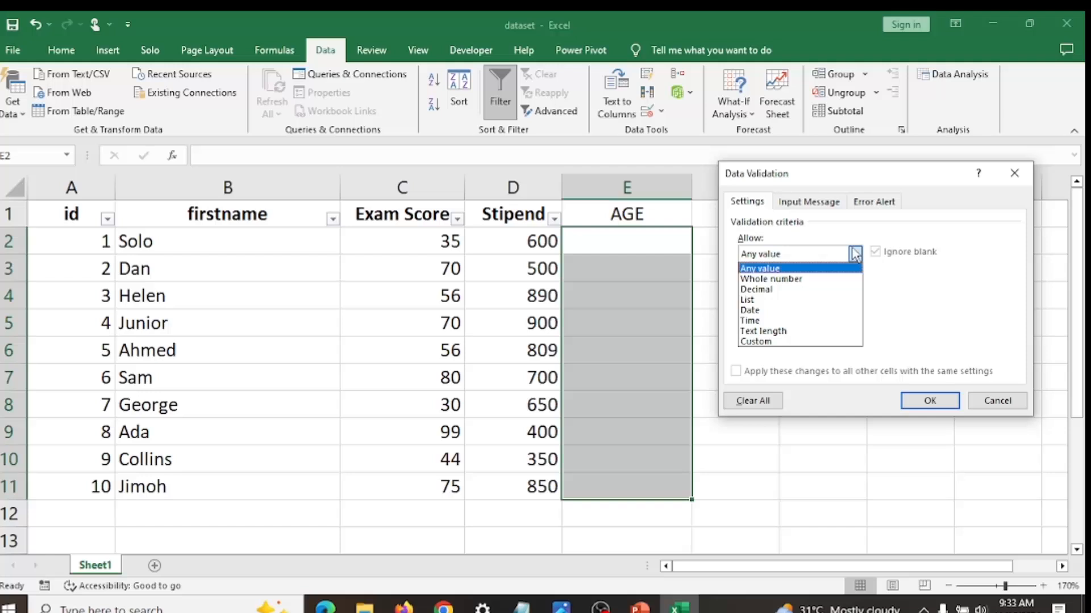
{"action": "left_click", "coordinate": [822, 301]}
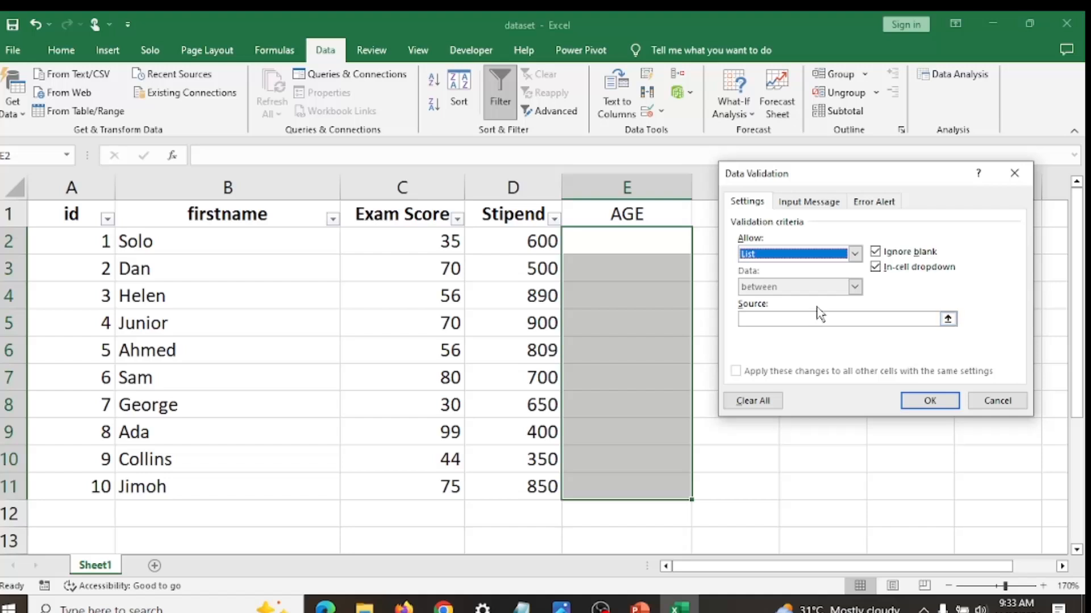
- Apply the list rule with the source EDO, LAGOS, ABUJA, KEBBI and choose LAGOS for cell E2
{"action": "left_click", "coordinate": [810, 320]}
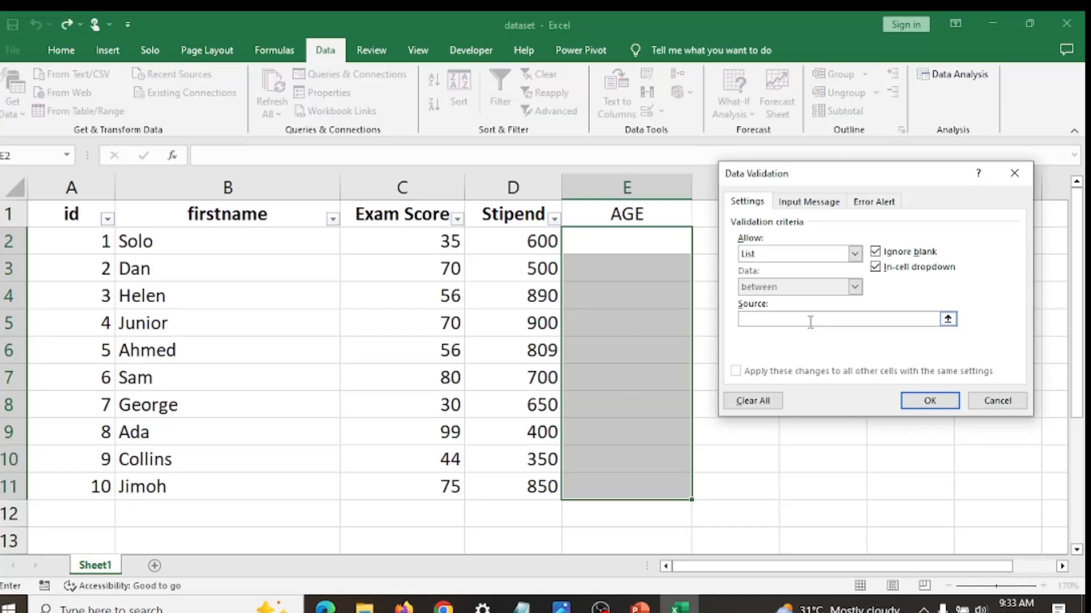
{"action": "type", "text": "EDO, LAGOS, ABUJA, KEBBI"}
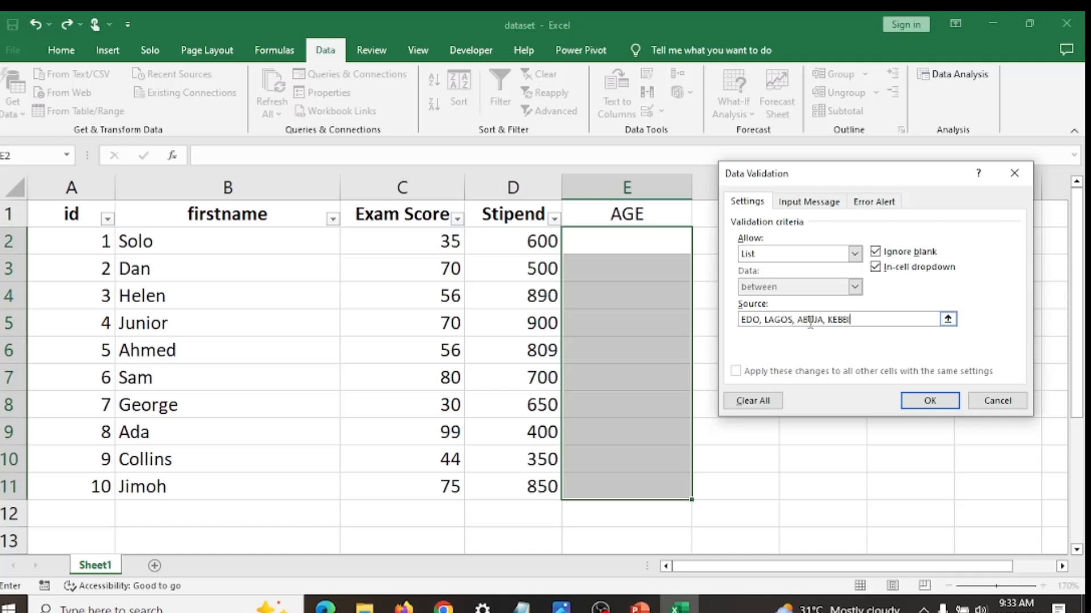
{"action": "left_click", "coordinate": [916, 402]}
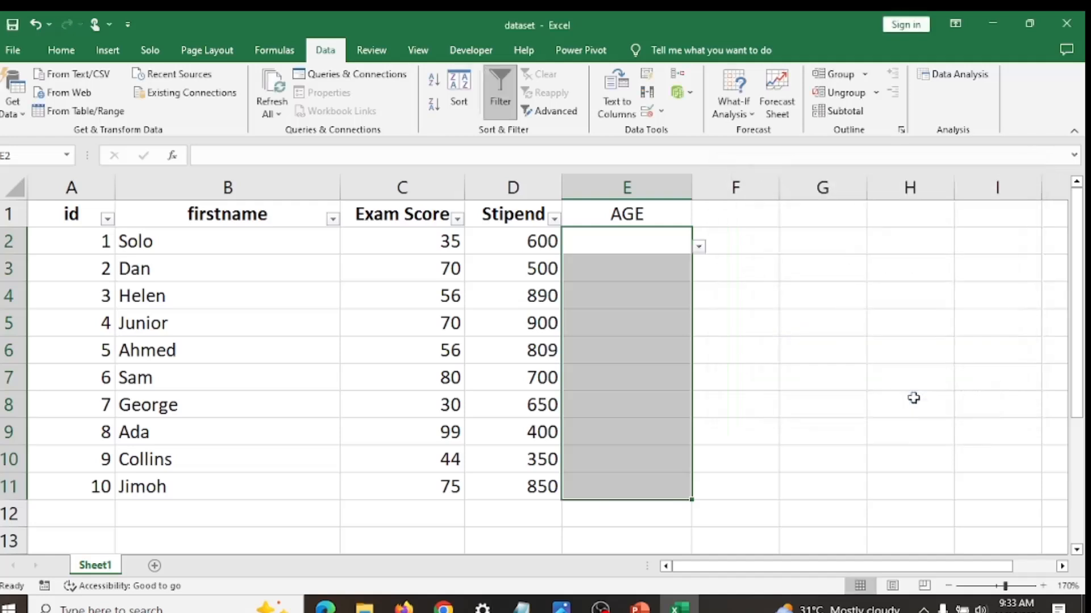
{"action": "left_click", "coordinate": [698, 247]}
{"action": "left_click", "coordinate": [673, 281]}
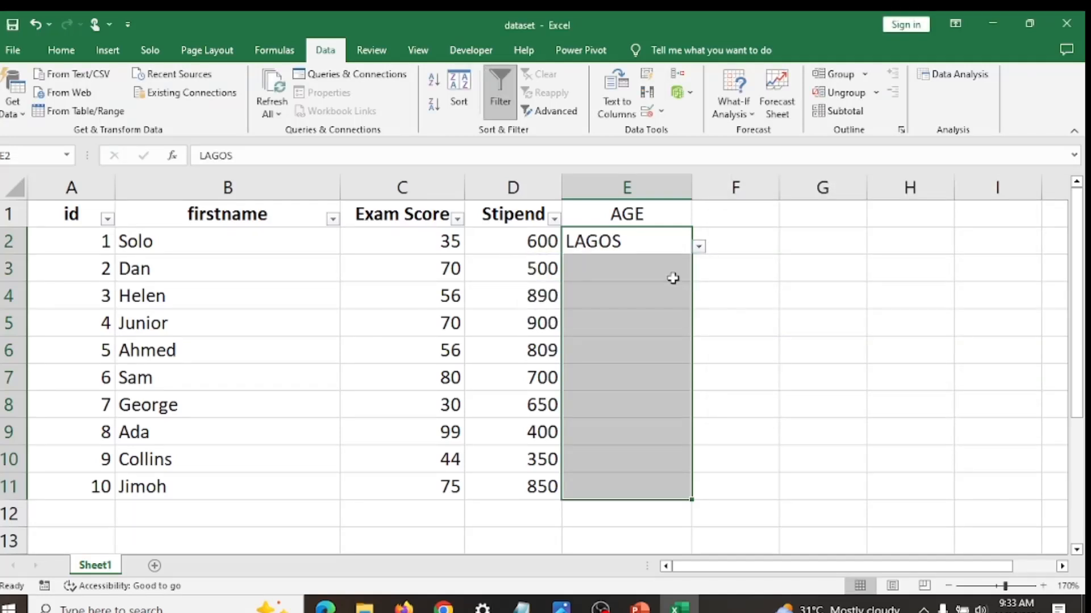
- Rename the AGE header in cell E1 to STATE OR PROVINCE and widen column E to fit the text
{"action": "left_click", "coordinate": [646, 214]}
{"action": "double_click", "coordinate": [645, 214]}
{"action": "key", "text": "BackSpace"}
{"action": "key", "text": "BackSpace"}
{"action": "key", "text": "BackSpace"}
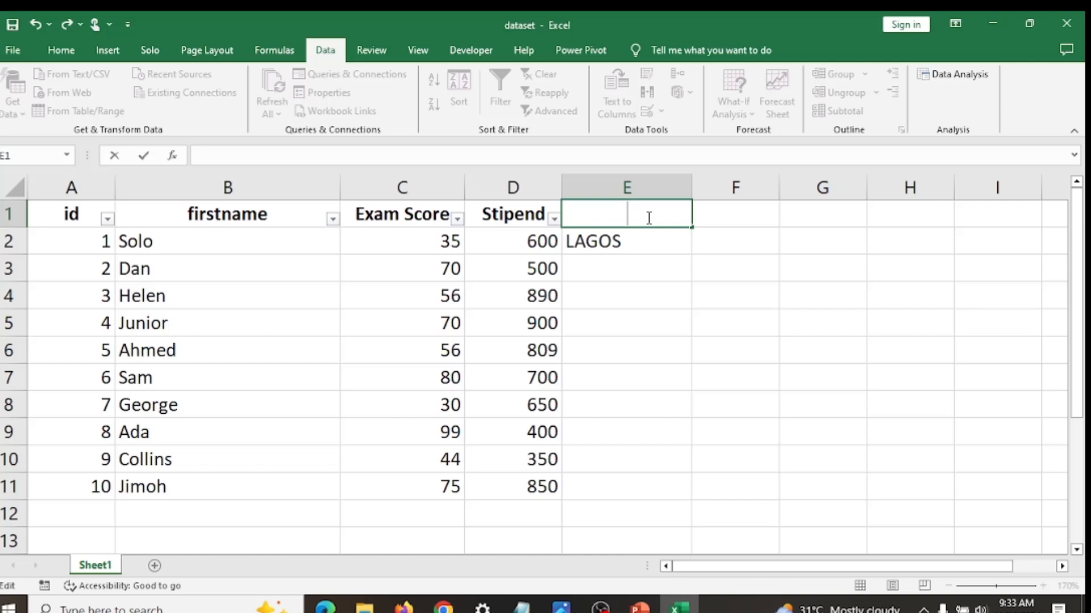
{"action": "type", "text": "EDO"}
{"action": "key", "text": "BackSpace"}
{"action": "key", "text": "BackSpace"}
{"action": "key", "text": "BackSpace"}
{"action": "type", "text": "STATE OR"}
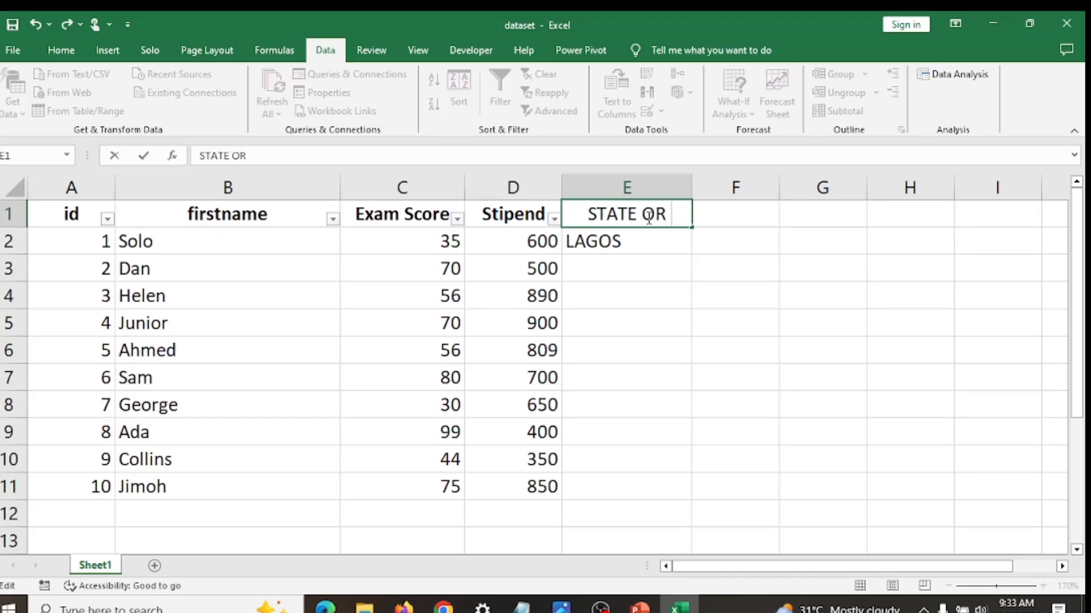
{"action": "type", "text": " PROMISE"}
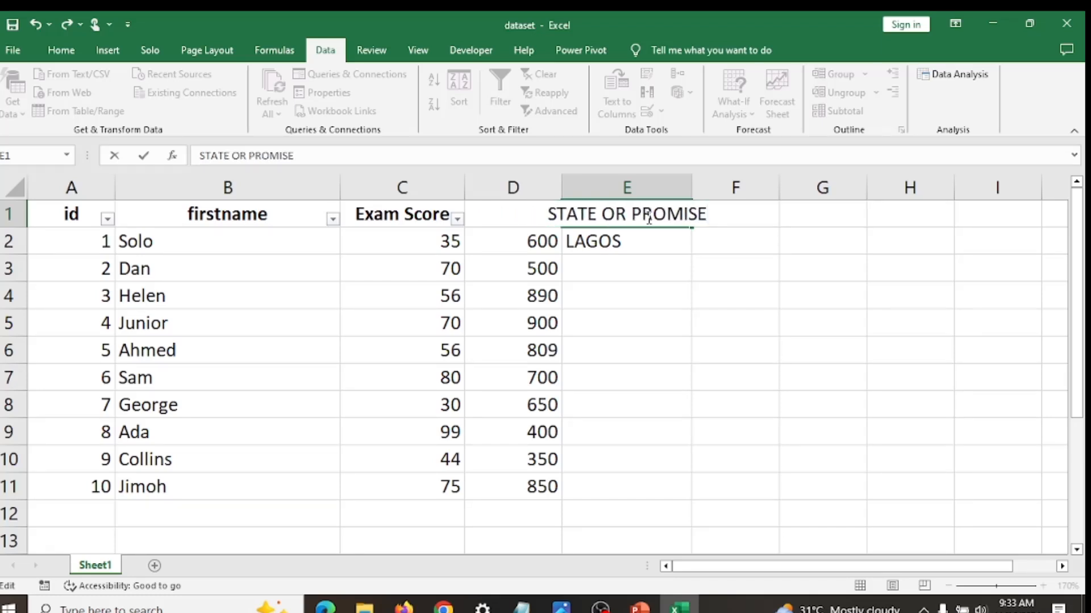
{"action": "key", "text": "BackSpace"}
{"action": "key", "text": "BackSpace"}
{"action": "key", "text": "BackSpace"}
{"action": "key", "text": "BackSpace"}
{"action": "type", "text": "VIN"}
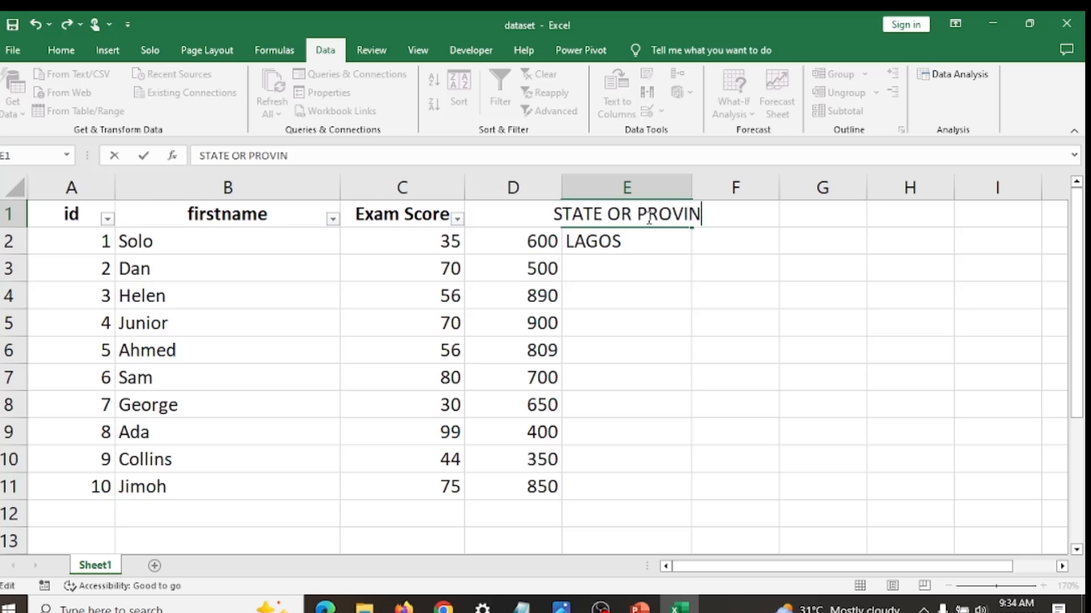
{"action": "type", "text": "CE"}
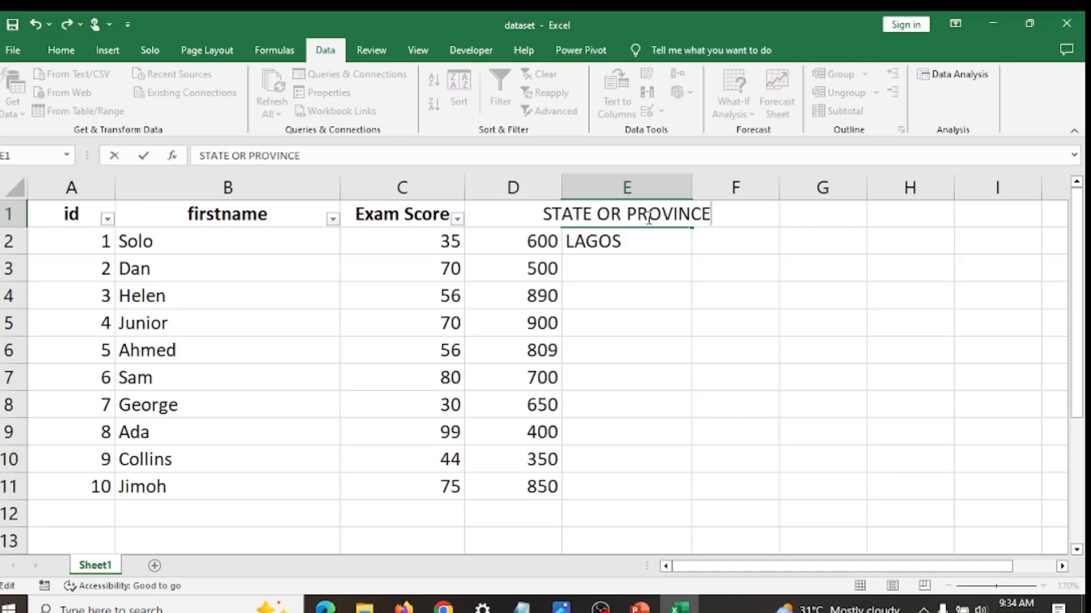
{"action": "left_click", "coordinate": [718, 232]}
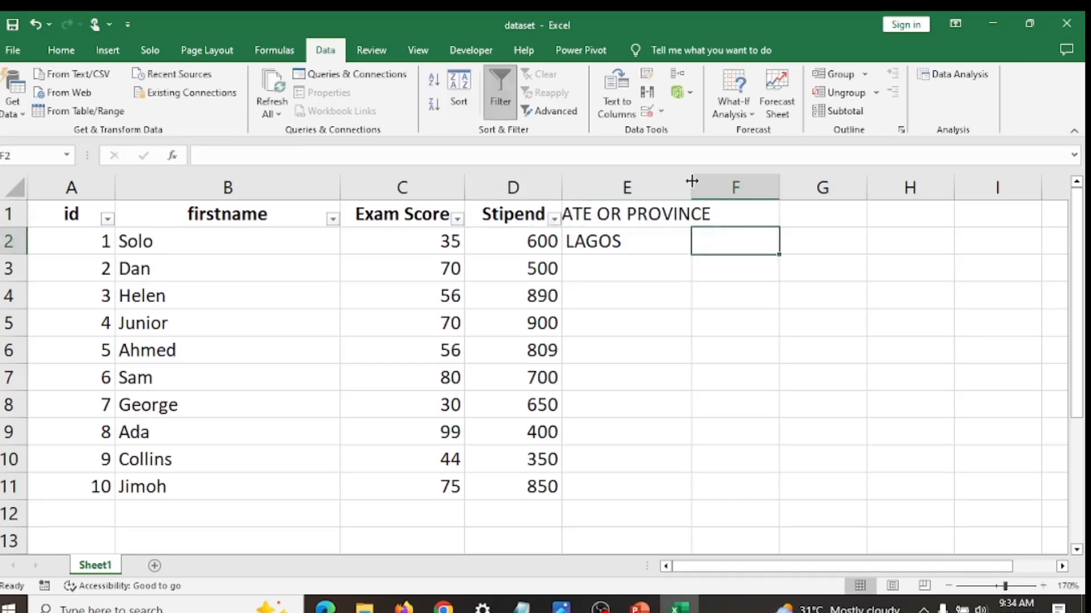
{"action": "left_click_drag", "start_coordinate": [691, 180], "coordinate": [759, 177]}
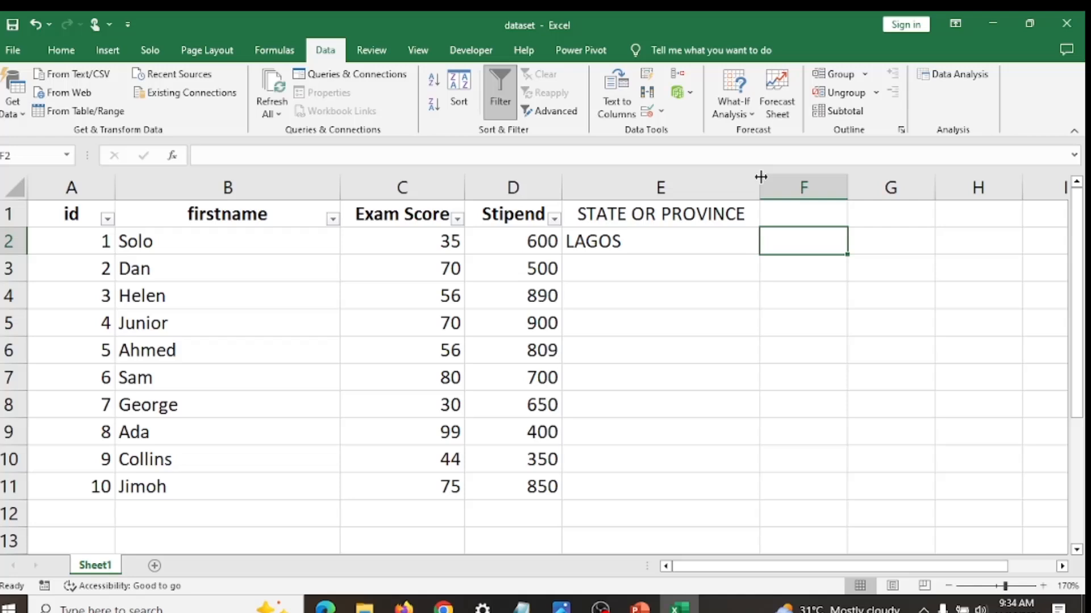
- Fill cells E3, E4 and E5 with LAGOS, EDO and KEBBI from the validation list
{"action": "left_click", "coordinate": [728, 245]}
{"action": "left_click", "coordinate": [713, 281]}
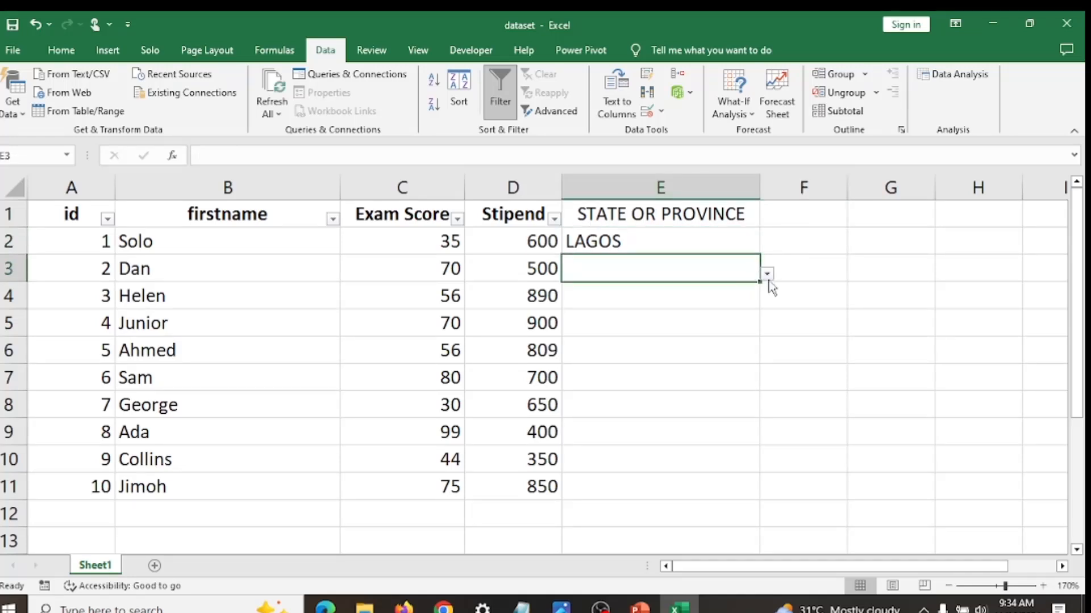
{"action": "left_click", "coordinate": [767, 274]}
{"action": "left_click", "coordinate": [683, 310]}
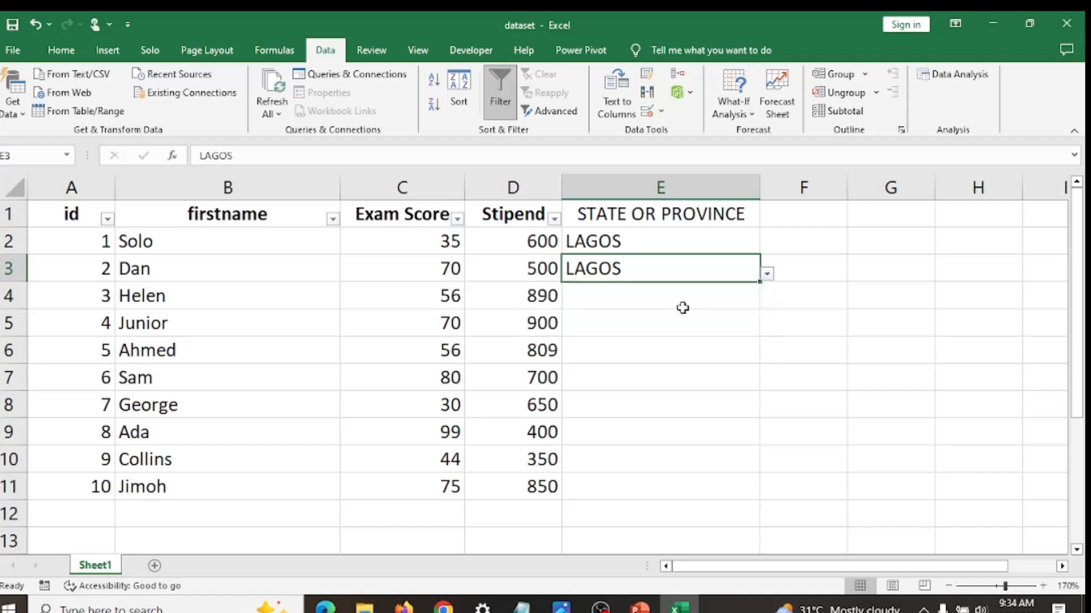
{"action": "left_click", "coordinate": [741, 300]}
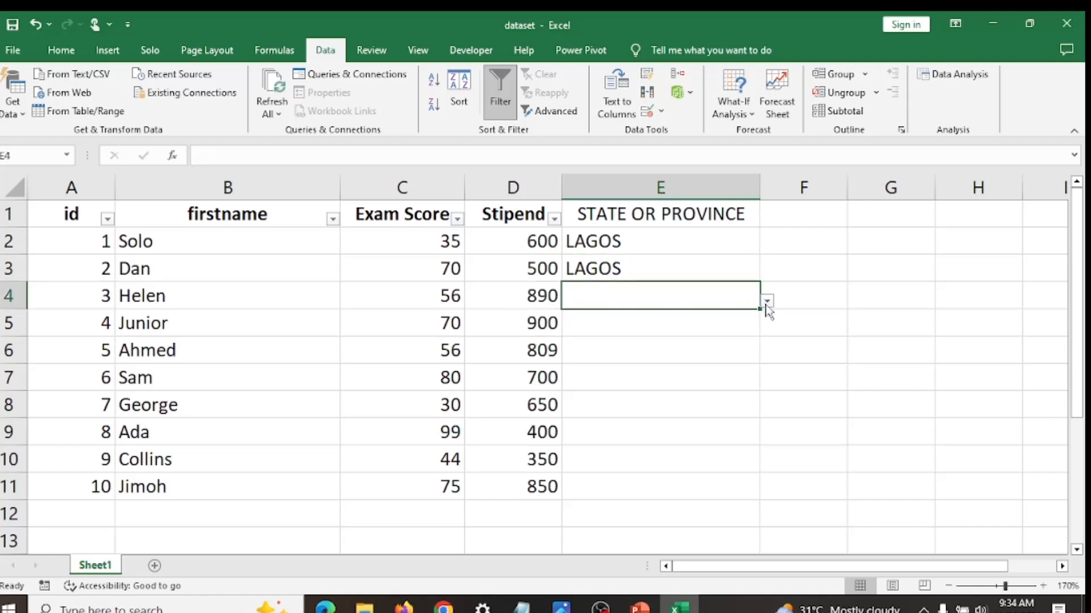
{"action": "left_click", "coordinate": [767, 301]}
{"action": "left_click", "coordinate": [714, 317]}
{"action": "left_click", "coordinate": [745, 323]}
{"action": "left_click", "coordinate": [767, 328]}
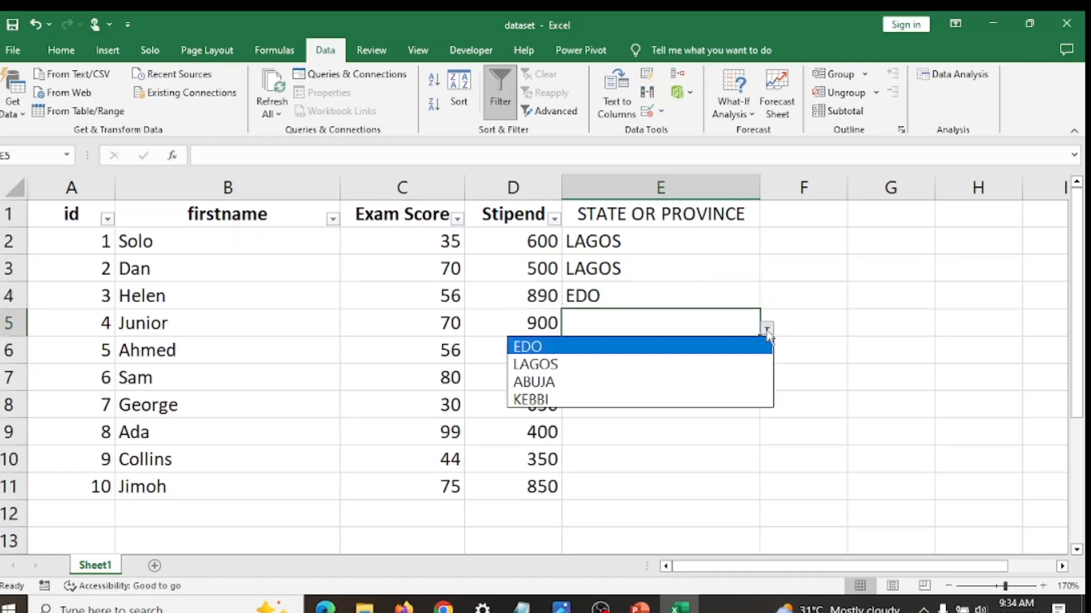
{"action": "left_click", "coordinate": [720, 391]}
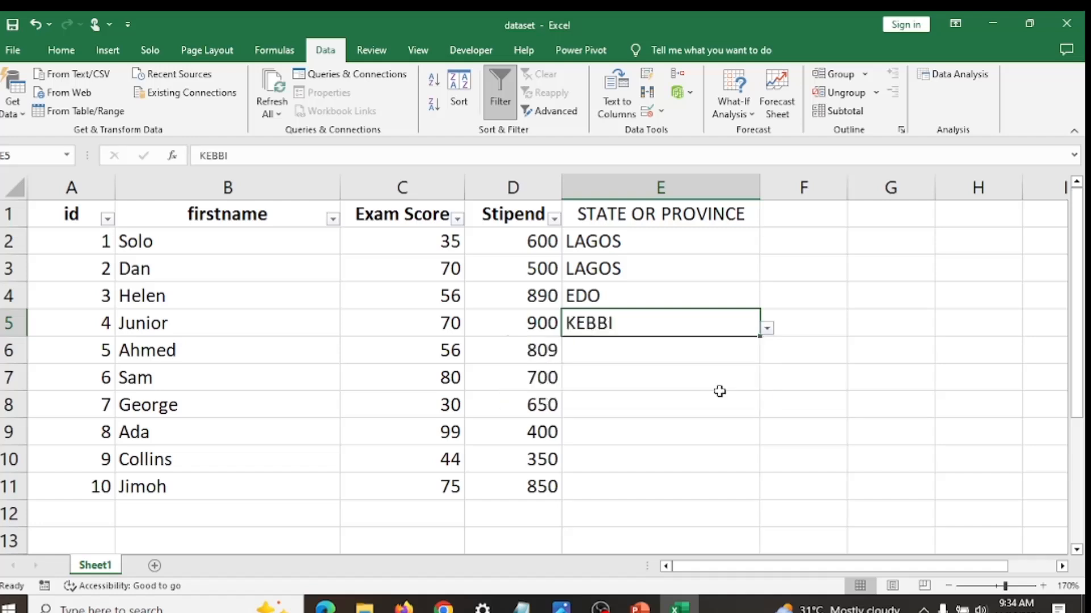
- Try to enter NJHC in cell E6 to test the list rule, and dismiss the entry
{"action": "left_click", "coordinate": [649, 354]}
{"action": "type", "text": "NJHC"}
{"action": "key", "text": "Return"}
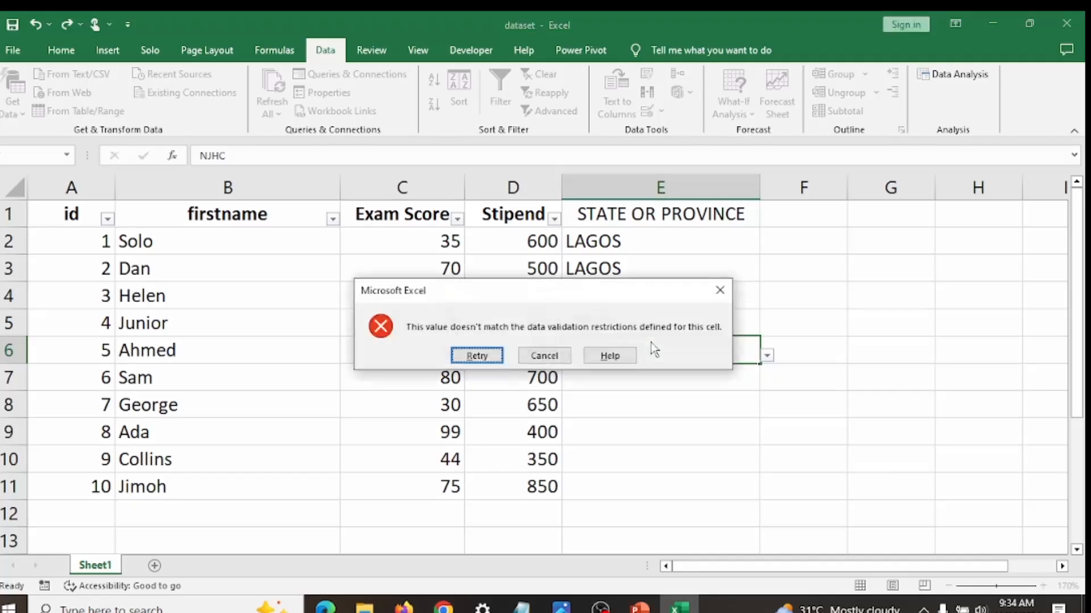
{"action": "left_click", "coordinate": [719, 291]}
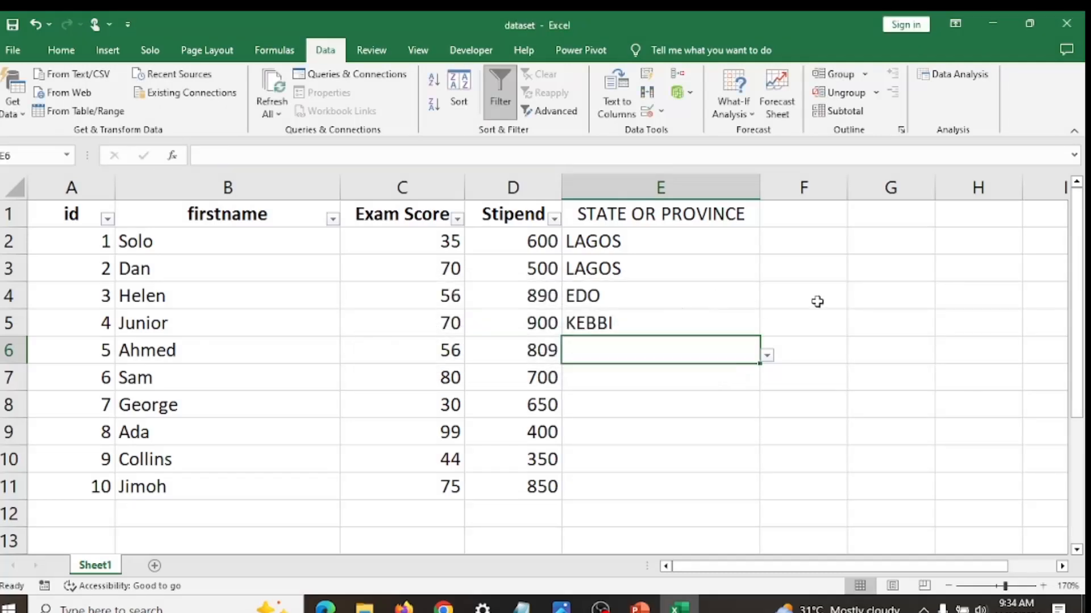
- Make the STATE OR PROVINCE header in cell E1 bold
{"action": "left_click", "coordinate": [705, 215]}
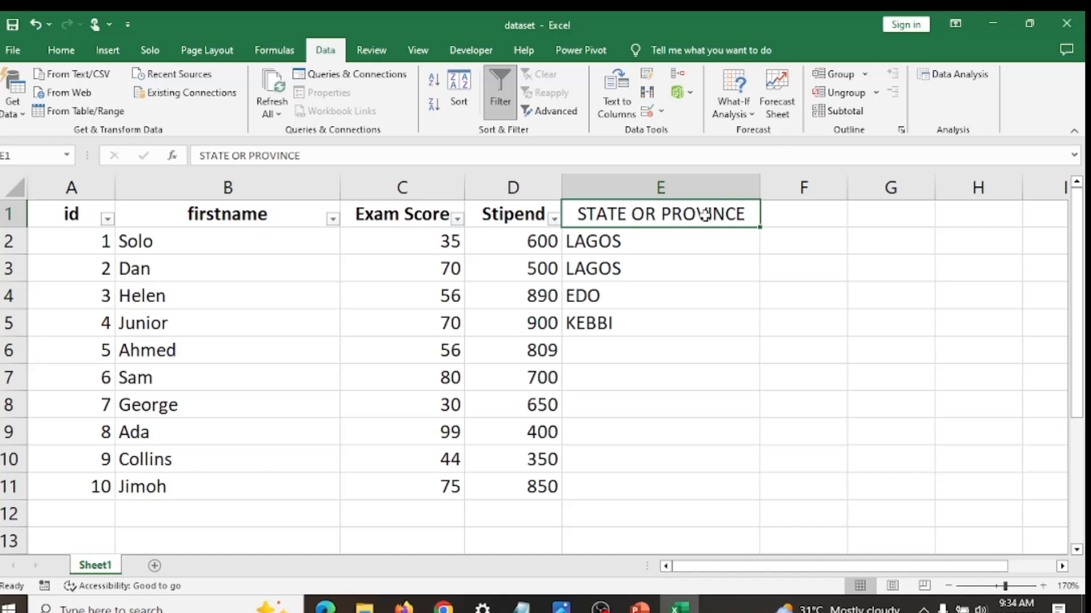
{"action": "key", "text": "ctrl+b"}
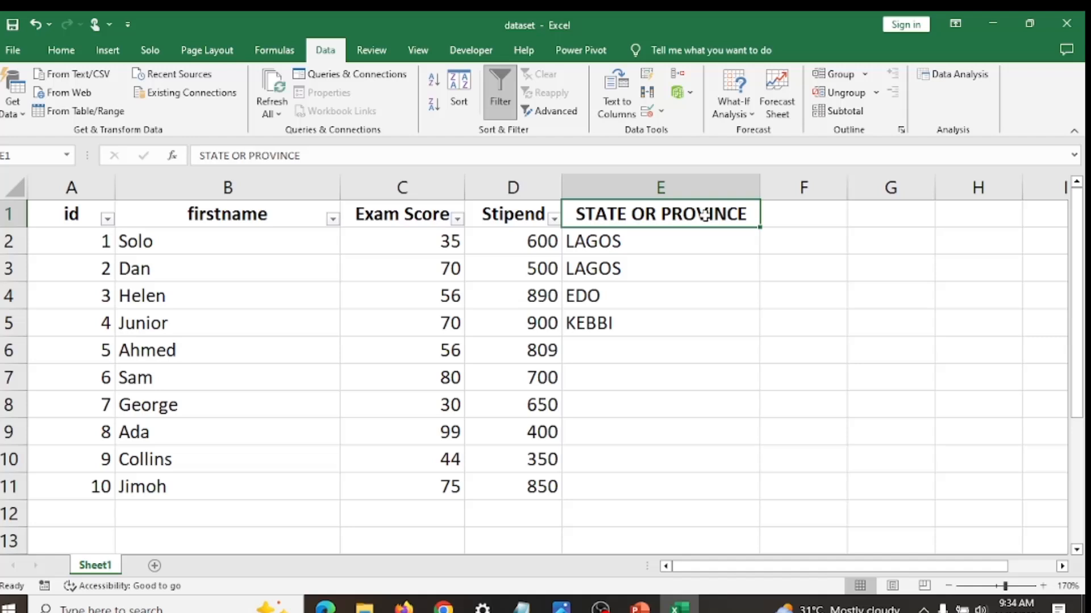
{"action": "left_click", "coordinate": [757, 278]}
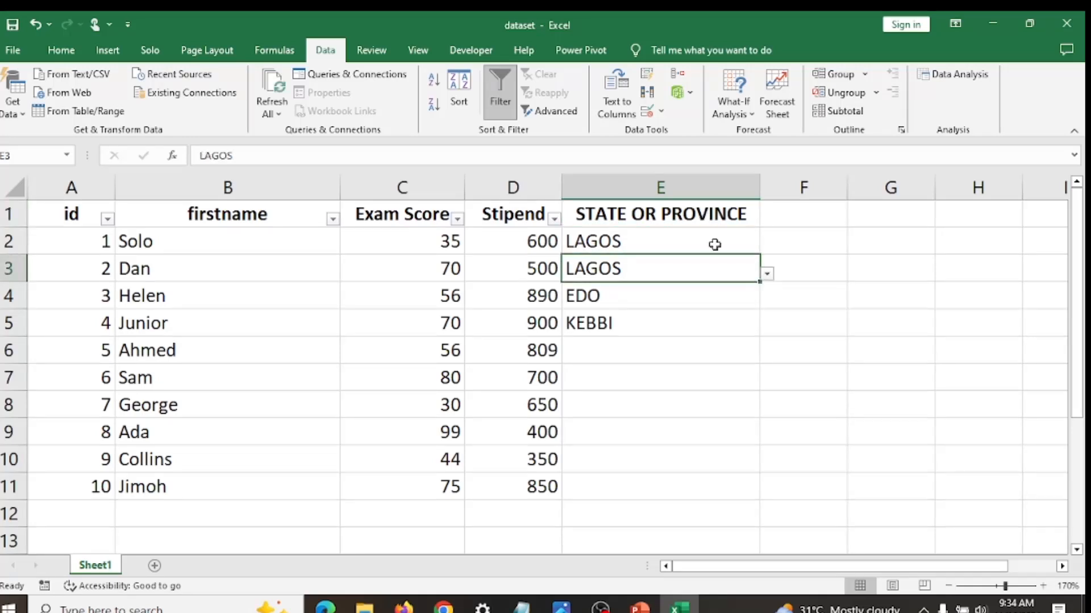
{"action": "left_click", "coordinate": [659, 111]}
{"action": "left_click", "coordinate": [670, 131]}
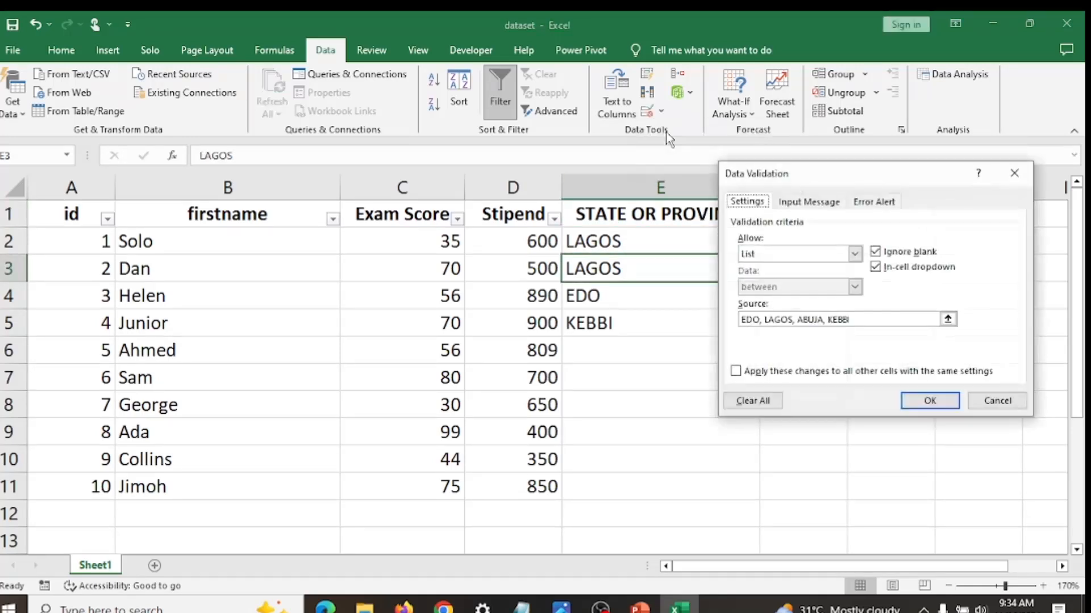
{"action": "left_click", "coordinate": [1014, 175]}
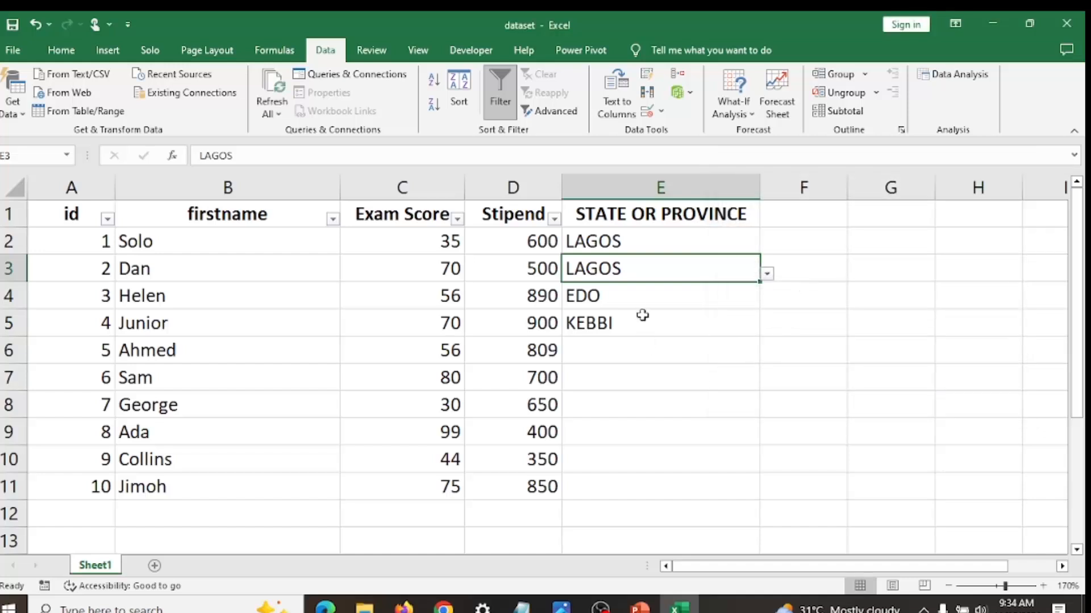
- Try to enter H in cell E6 against the state list rule, and discard the entry
{"action": "left_click", "coordinate": [633, 347]}
{"action": "type", "text": "H"}
{"action": "left_click", "coordinate": [603, 191]}
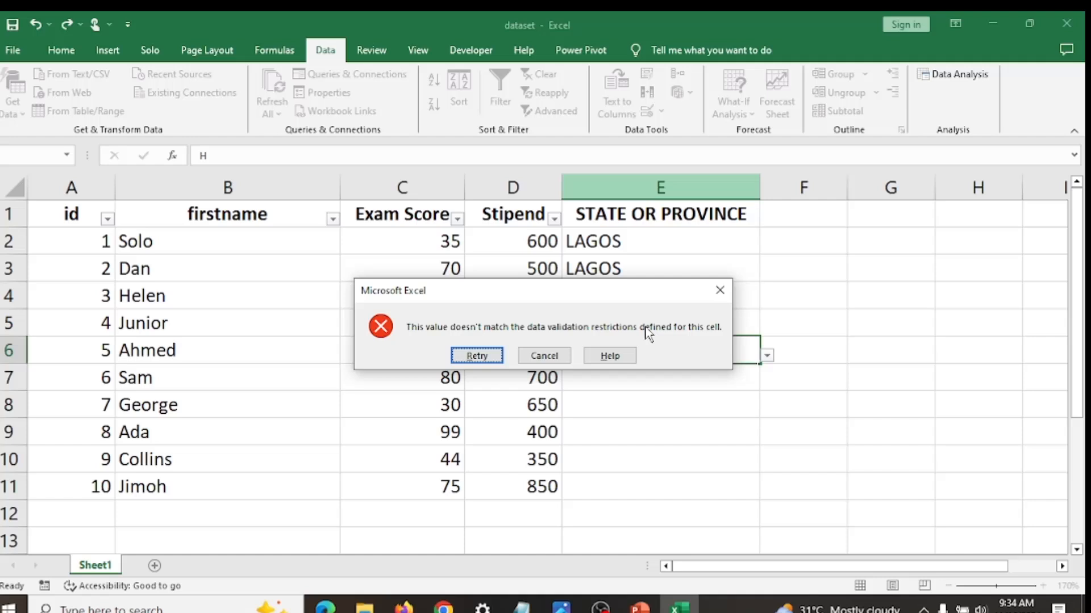
{"action": "left_click", "coordinate": [720, 290]}
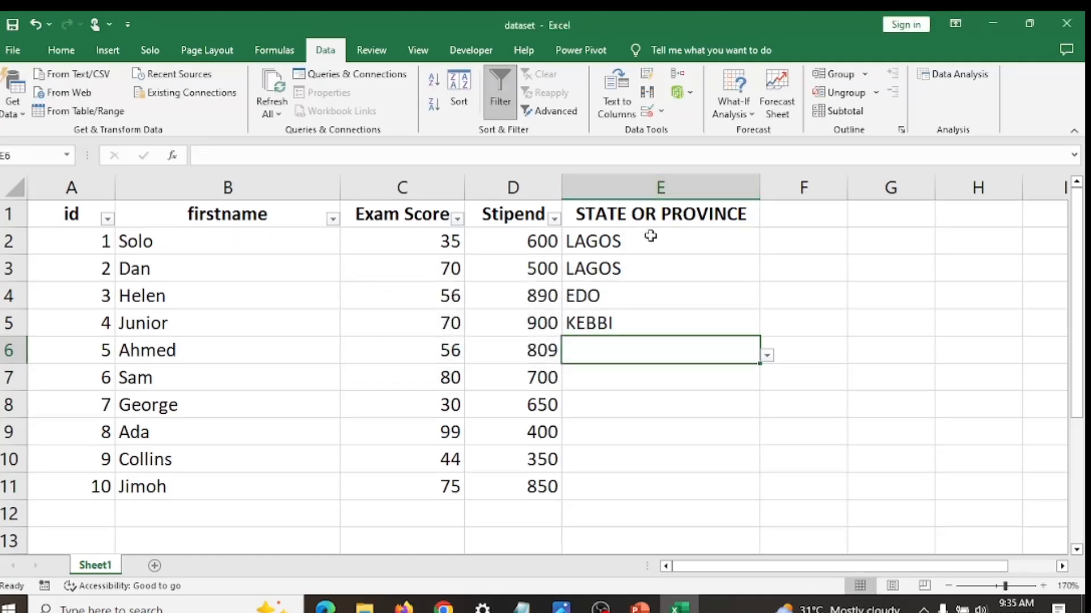
- Give the data validation error alert of cells E2:E11 the title ERROR WARNING
{"action": "left_click_drag", "start_coordinate": [653, 244], "coordinate": [662, 480]}
{"action": "left_click", "coordinate": [661, 112]}
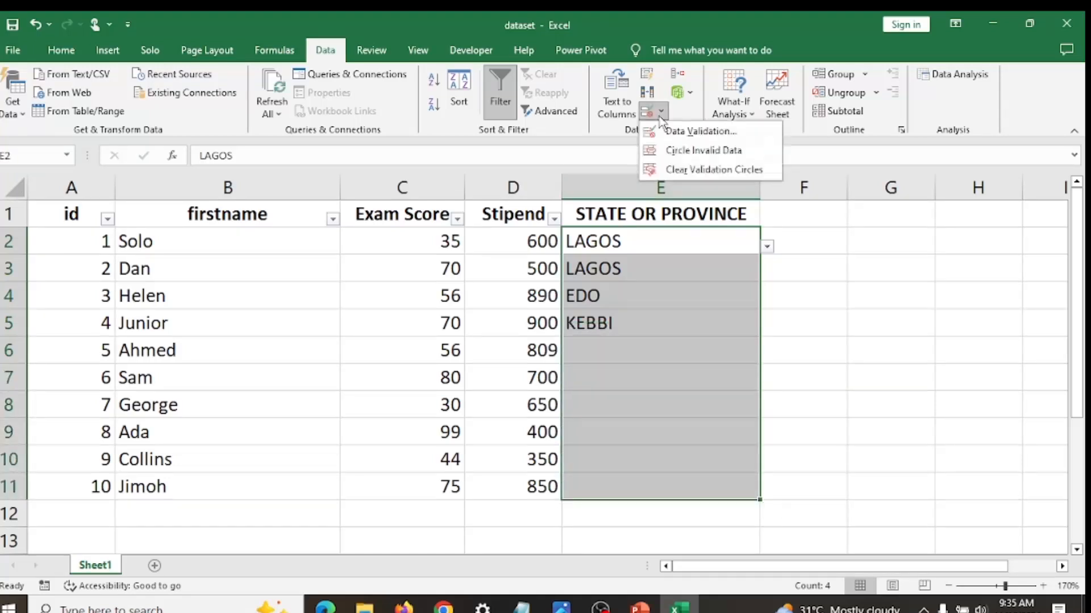
{"action": "left_click", "coordinate": [673, 131]}
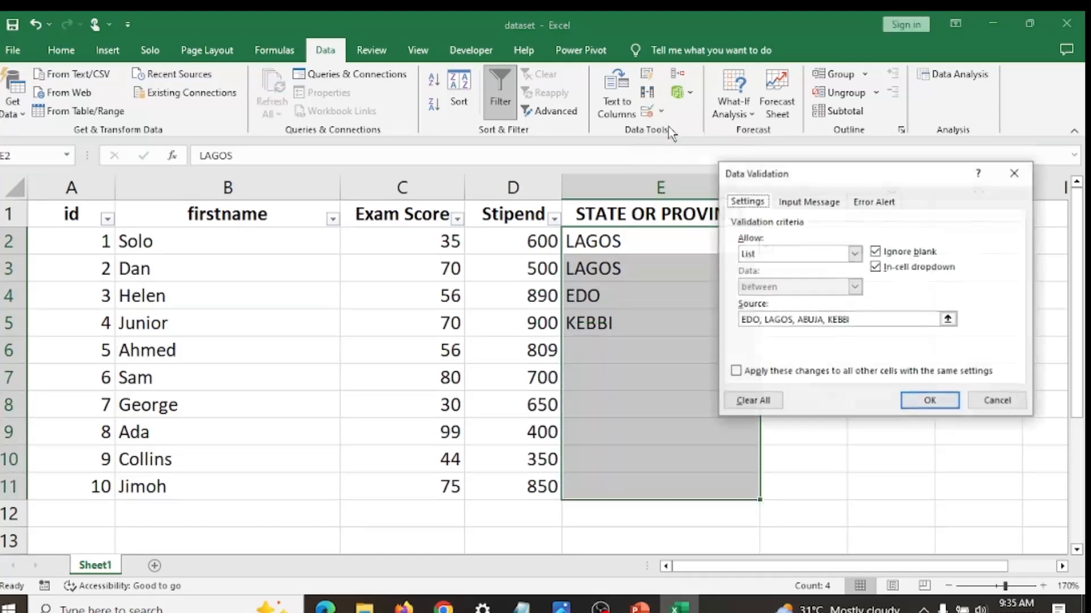
{"action": "left_click", "coordinate": [865, 203]}
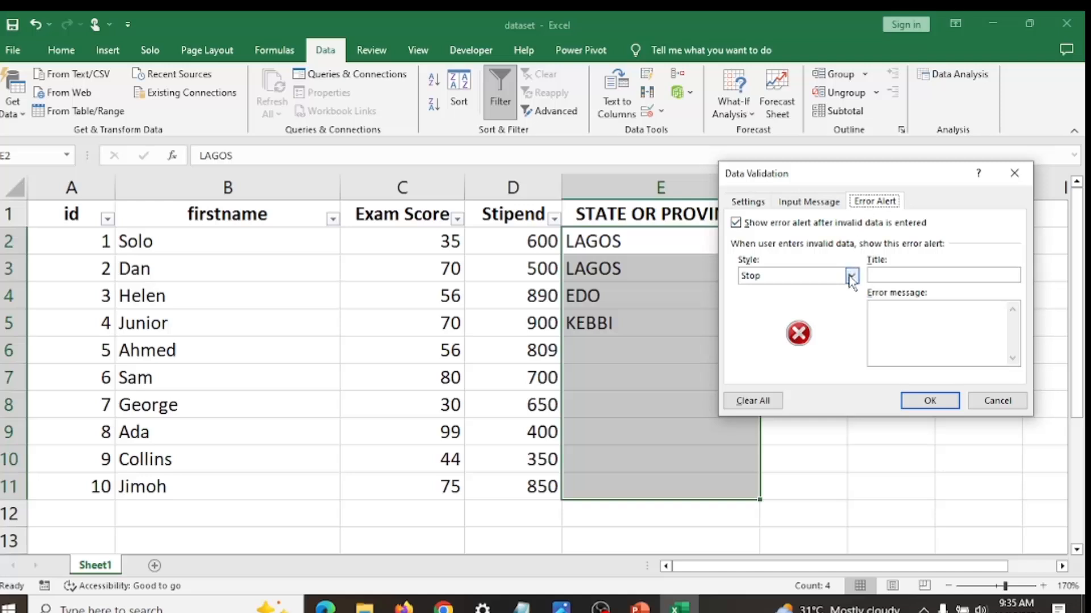
{"action": "left_click", "coordinate": [923, 277]}
{"action": "type", "text": "aLERT"}
{"action": "key", "text": "BackSpace"}
{"action": "key", "text": "BackSpace"}
{"action": "key", "text": "BackSpace"}
{"action": "key", "text": "BackSpace"}
{"action": "type", "text": "eRROR"}
{"action": "key", "text": "BackSpace"}
{"action": "key", "text": "BackSpace"}
{"action": "key", "text": "BackSpace"}
{"action": "key", "text": "BackSpace"}
{"action": "key", "text": "BackSpace"}
{"action": "type", "text": "ERROR WA"}
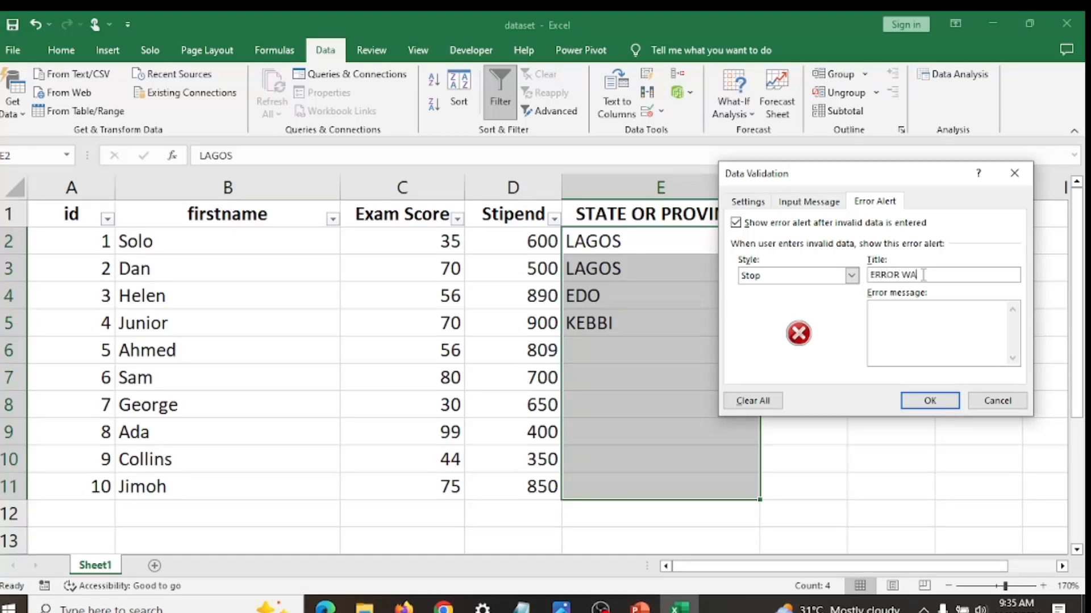
{"action": "type", "text": "RNING"}
- Set the alert's error message to "You are not complying with the rules of the game" and apply the validation settings
{"action": "left_click", "coordinate": [914, 312]}
{"action": "type", "text": "you"}
{"action": "key", "text": "BackSpace"}
{"action": "key", "text": "BackSpace"}
{"action": "key", "text": "BackSpace"}
{"action": "type", "text": "You are not complying "}
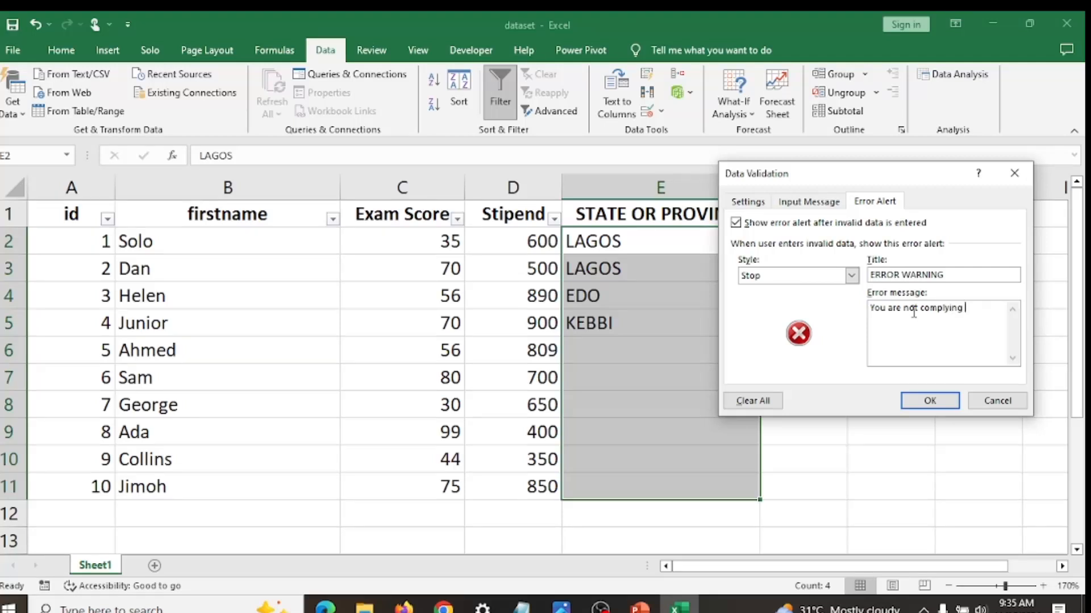
{"action": "type", "text": "with the rules of the game"}
{"action": "left_click", "coordinate": [932, 401]}
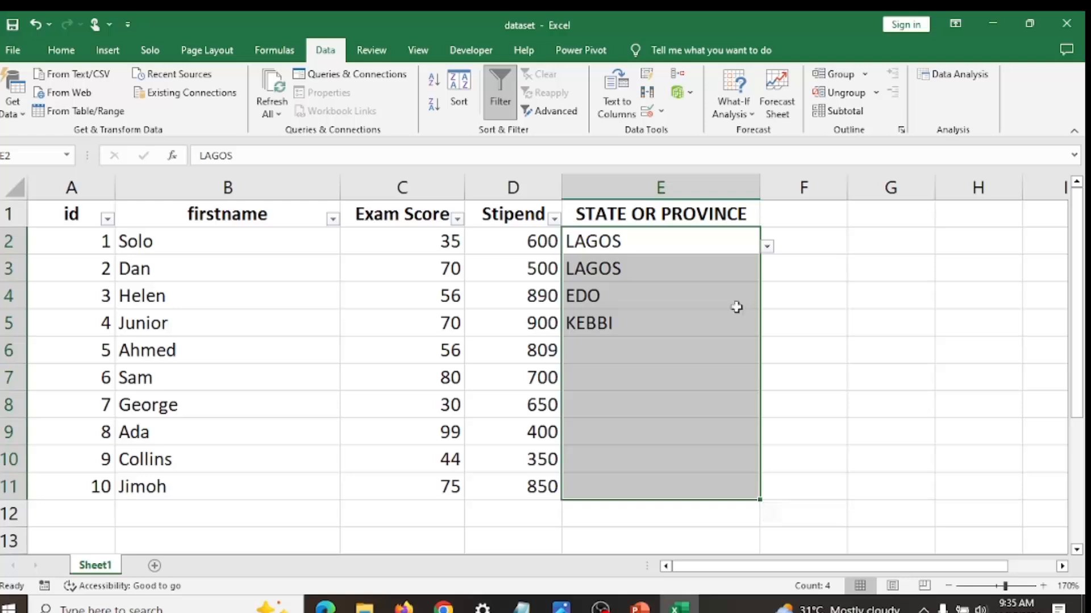
- Test the custom error alert by trying to enter hhhf in cell E6, and cancel the entry
{"action": "left_click", "coordinate": [673, 348]}
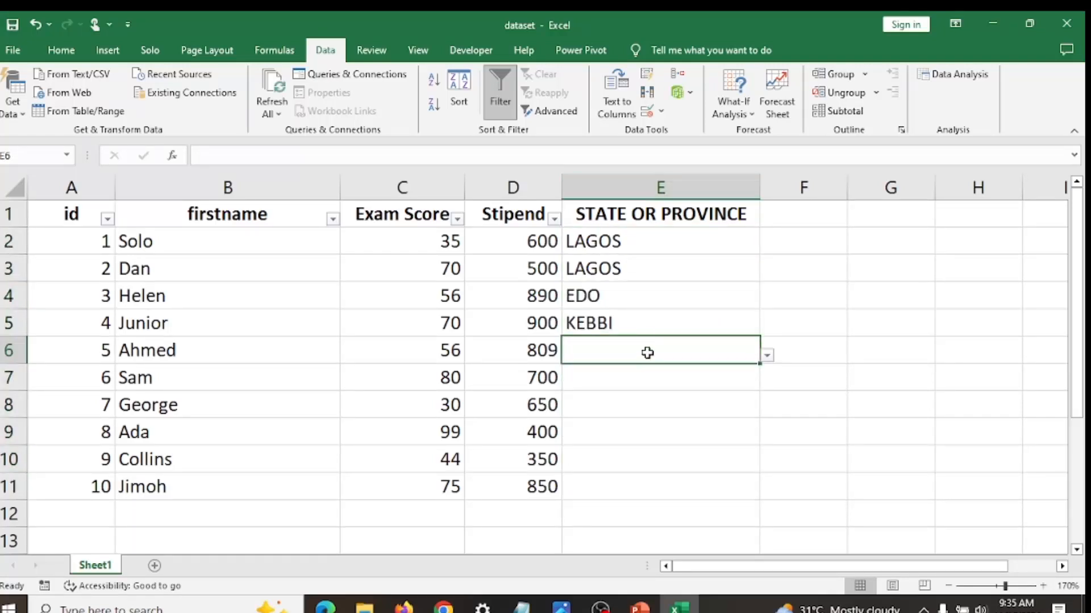
{"action": "type", "text": "hhhf"}
{"action": "key", "text": "Return"}
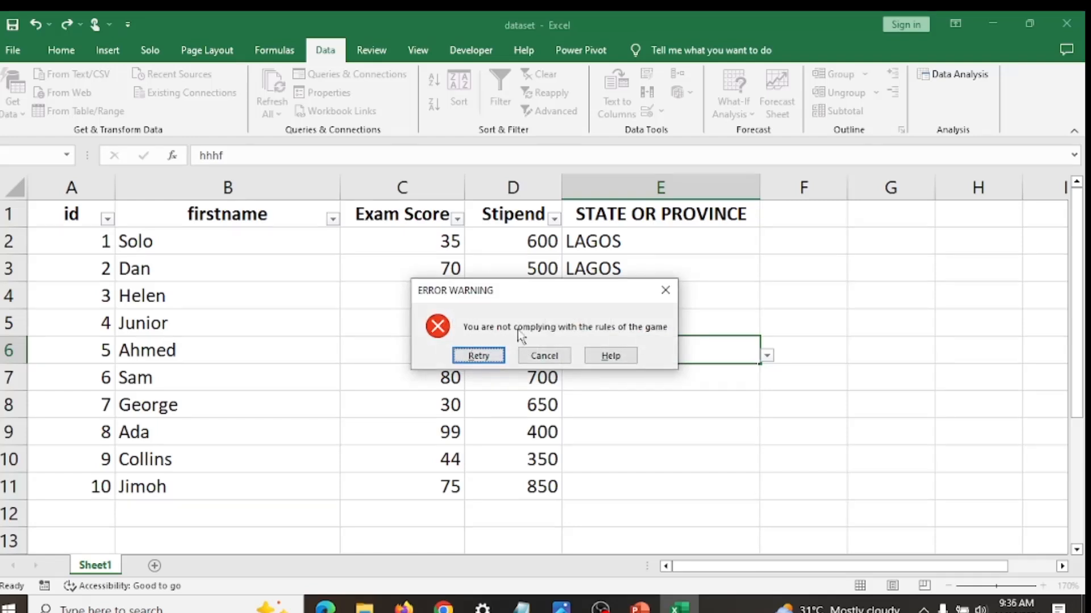
{"action": "left_click", "coordinate": [556, 354]}
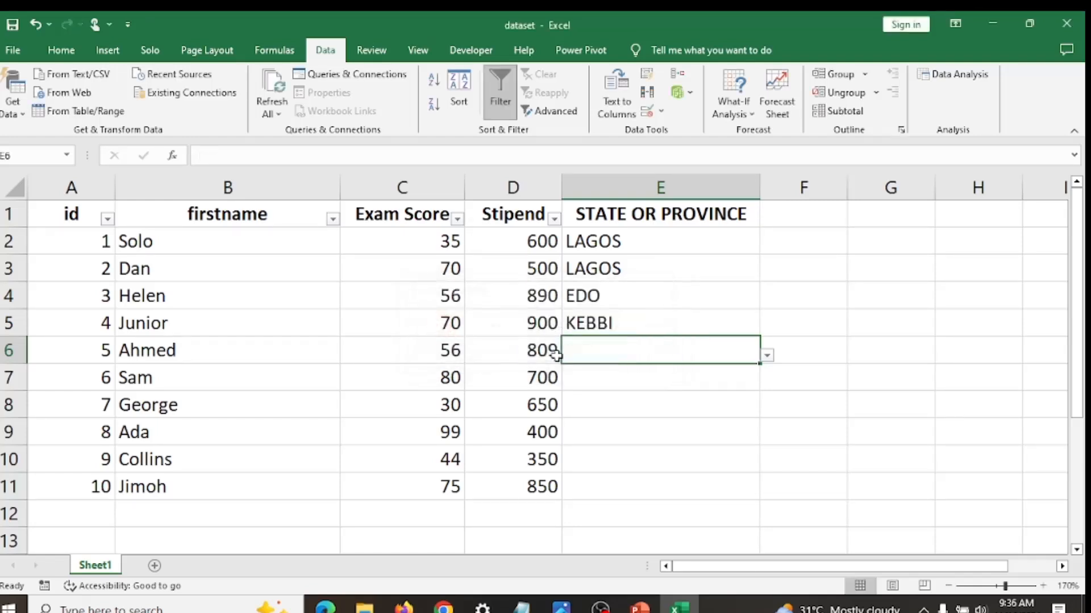